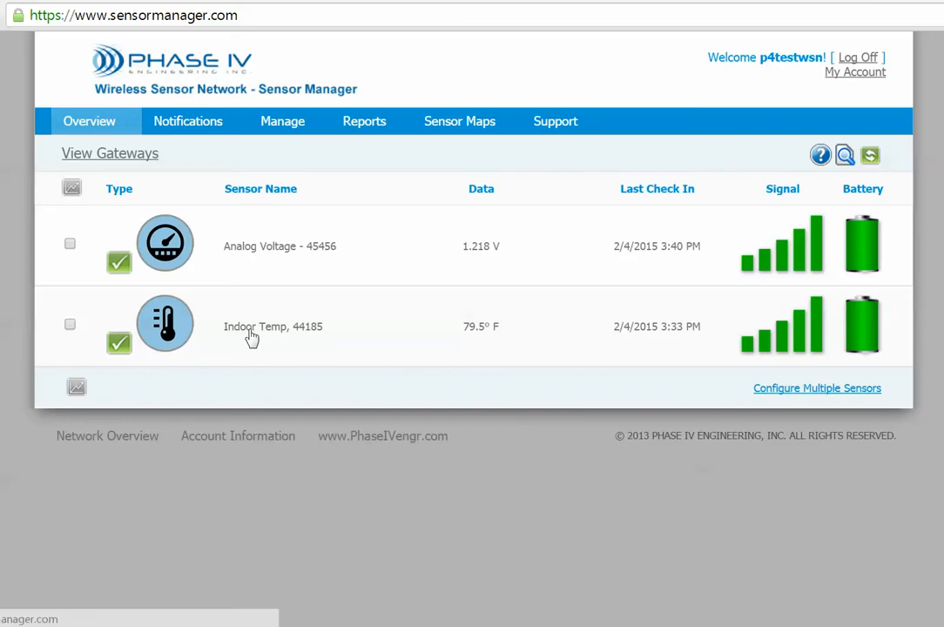
left_click(251, 338)
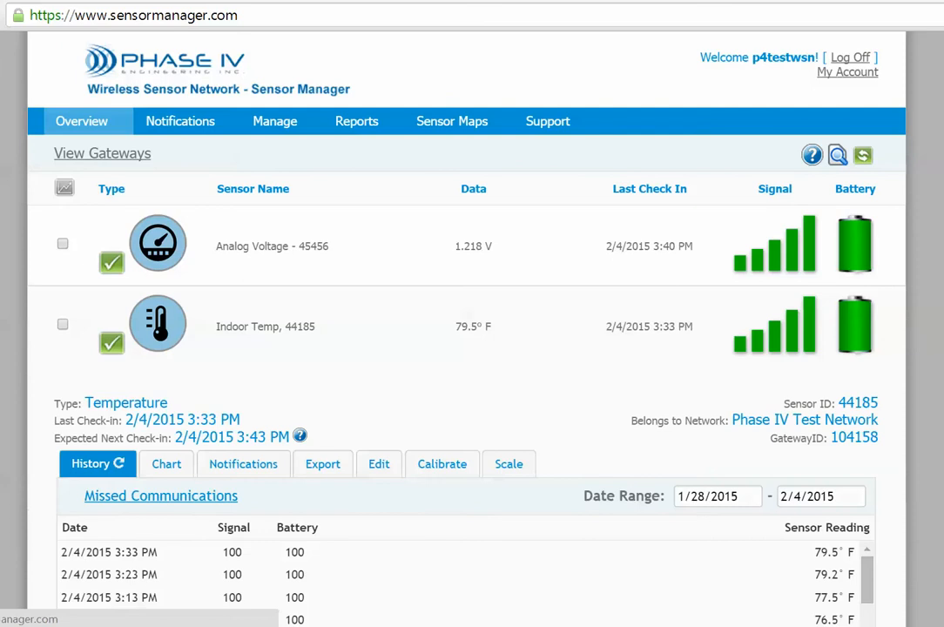
scroll(636, 254, "down", 3)
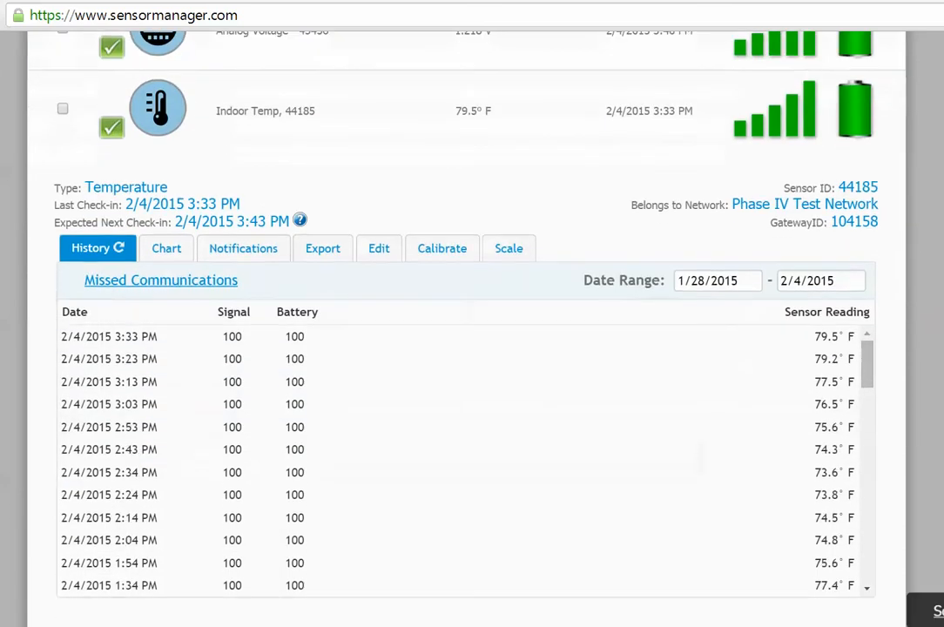
left_click(248, 250)
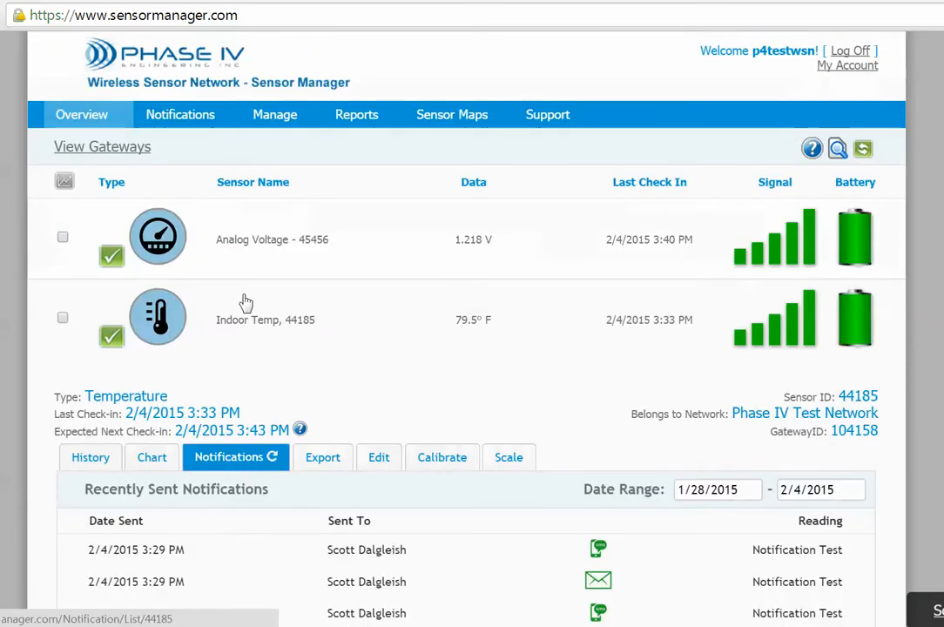
scroll(841, 415, "down", 3)
left_click(837, 409)
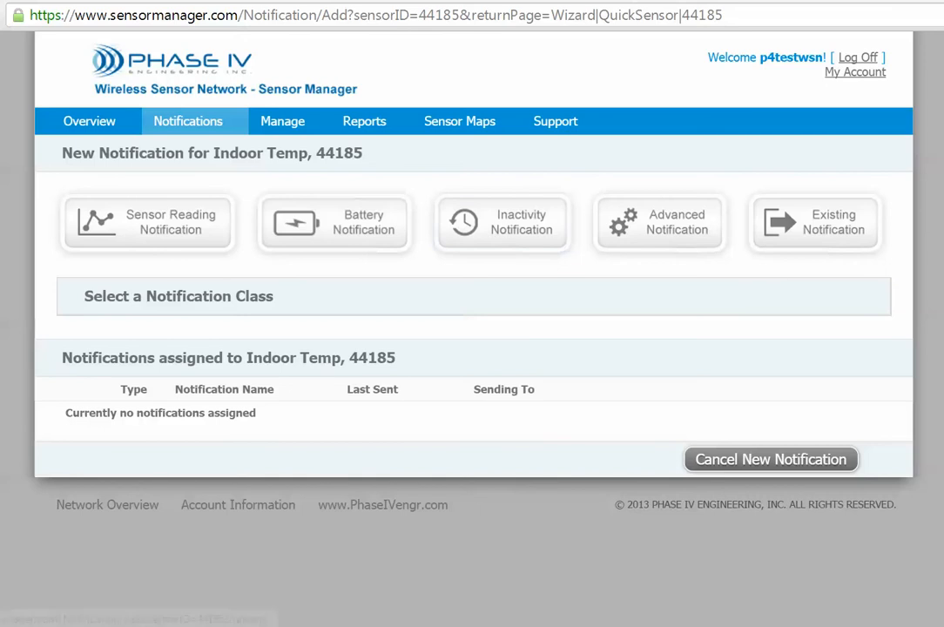
left_click_drag(0, 144, 439, 83)
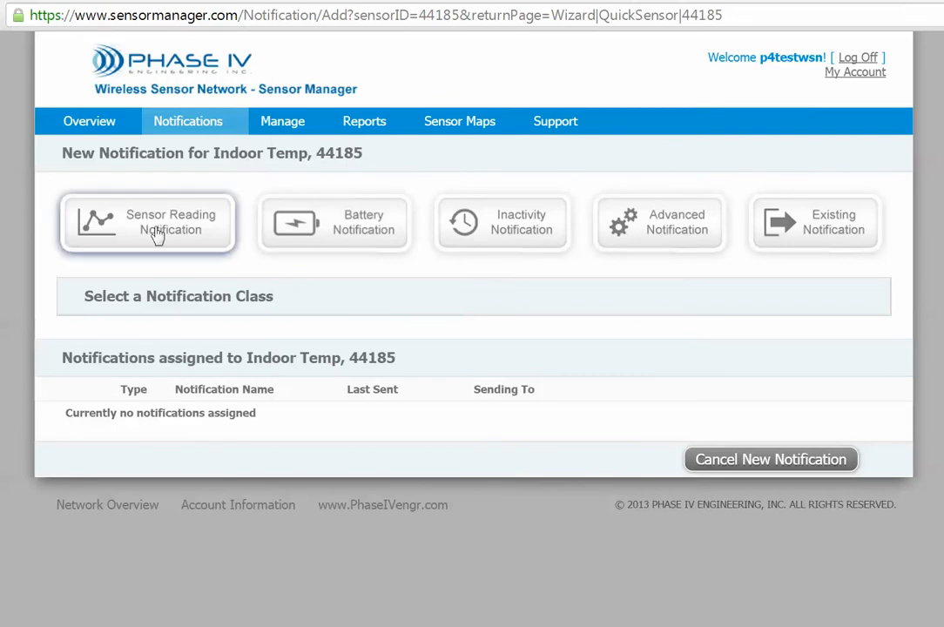
left_click(90, 128)
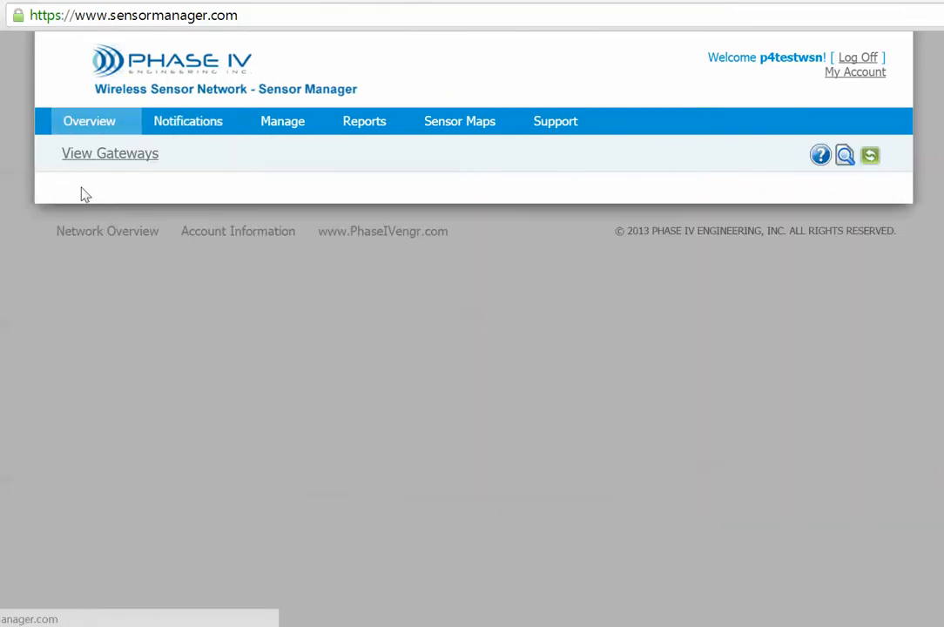
Start a new sensor reading notification for the Indoor Temp, 44185 sensor.
left_click(264, 336)
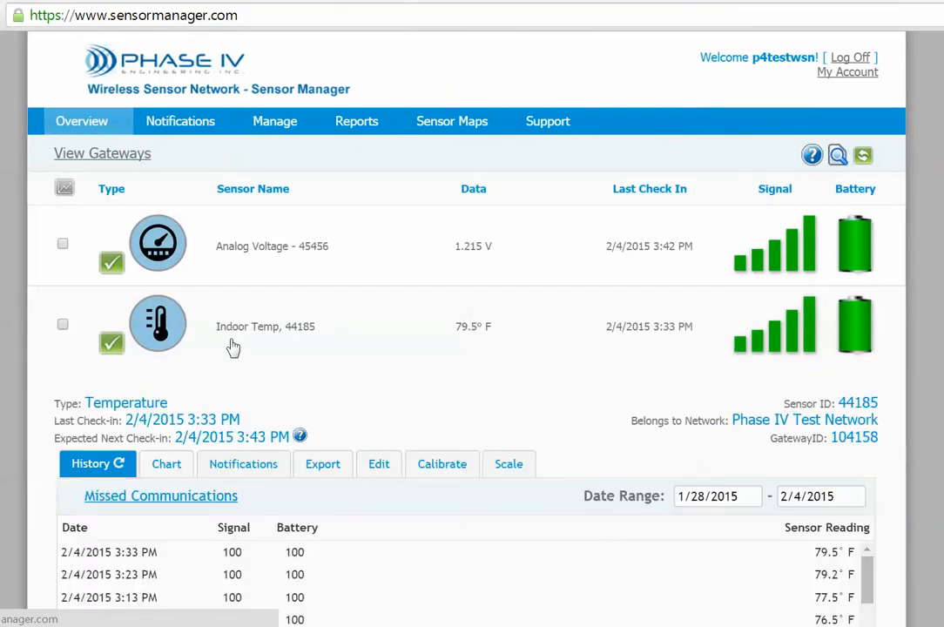
left_click(241, 468)
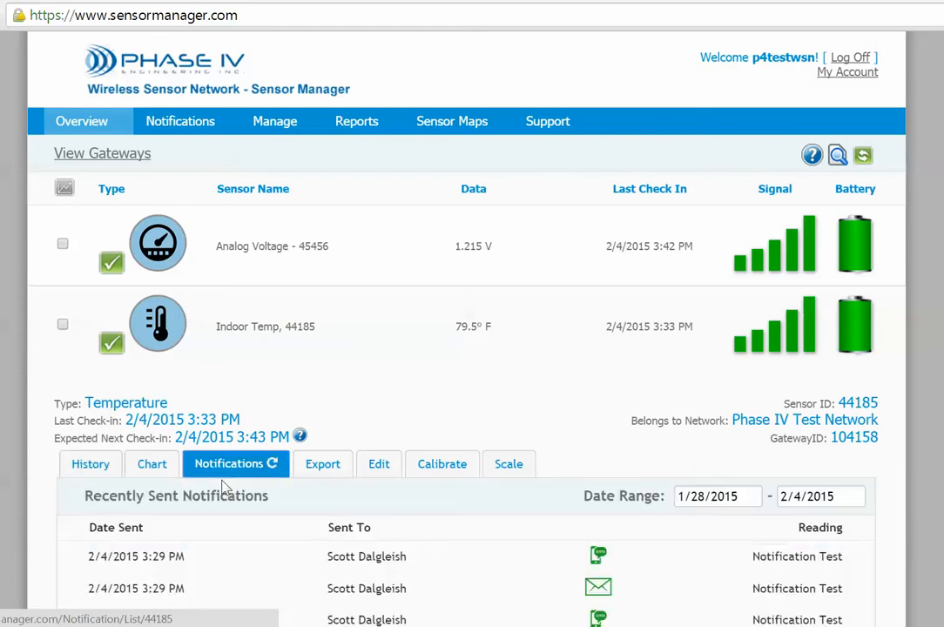
scroll(910, 379, "down", 3)
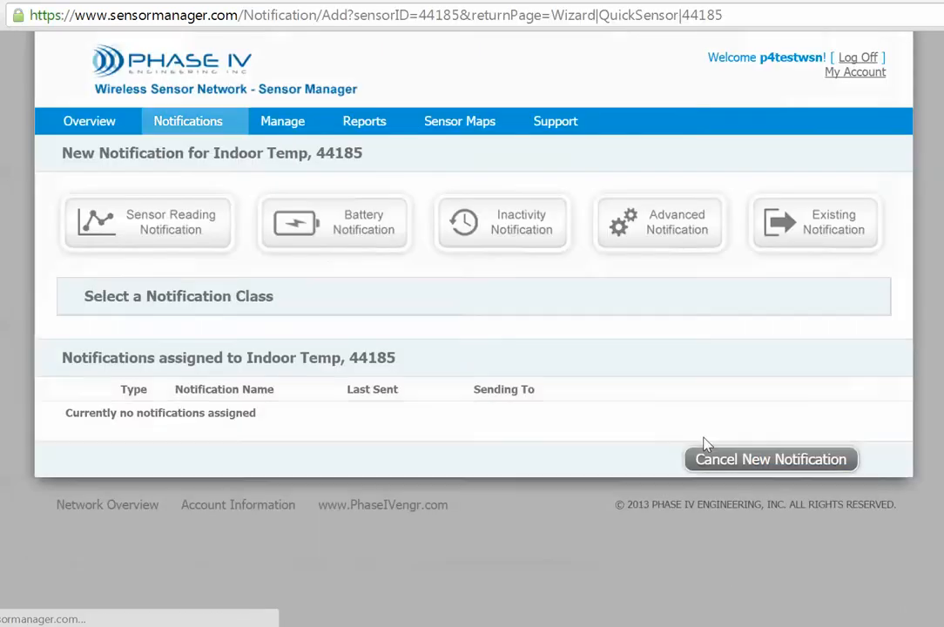
left_click(198, 229)
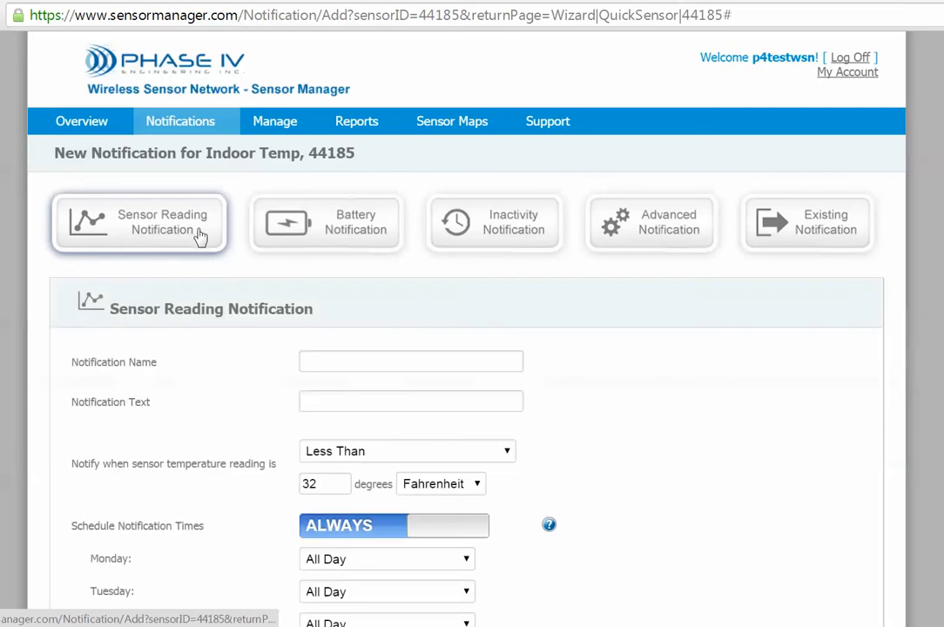
Name the new sensor reading notification "Freezing Alert".
left_click(346, 362)
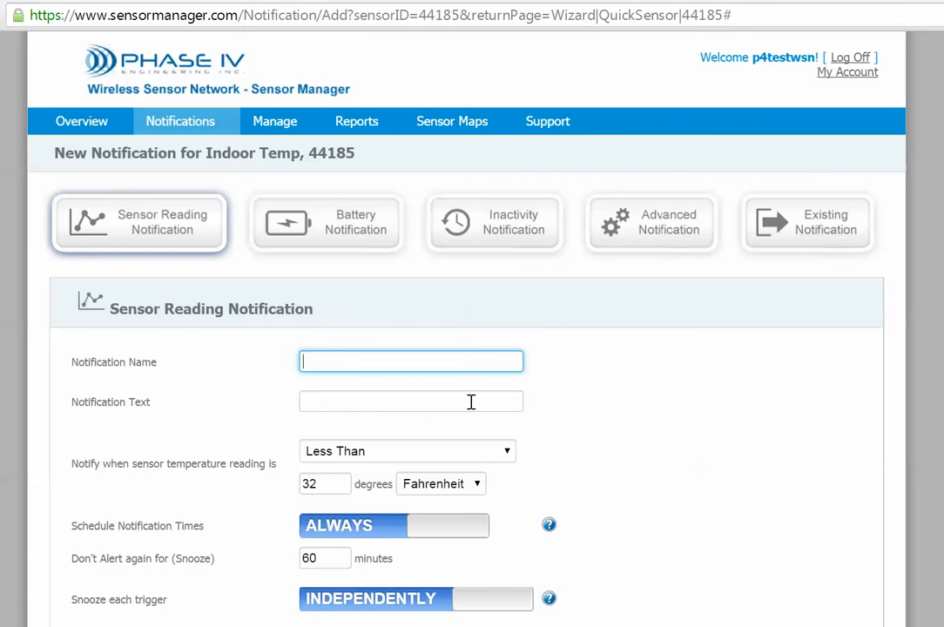
left_click(362, 364)
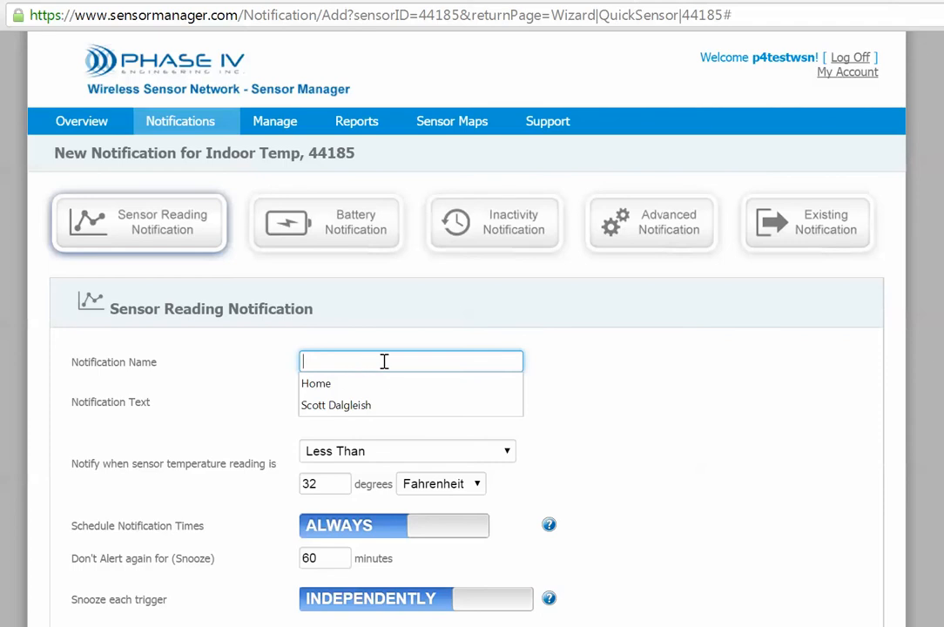
left_click(466, 367)
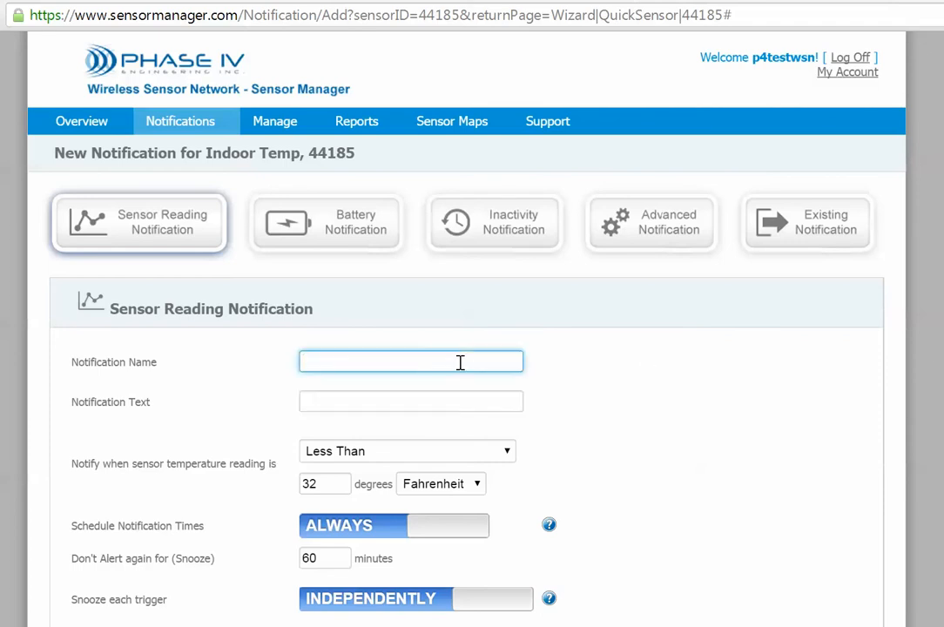
type("Freezing Alert")
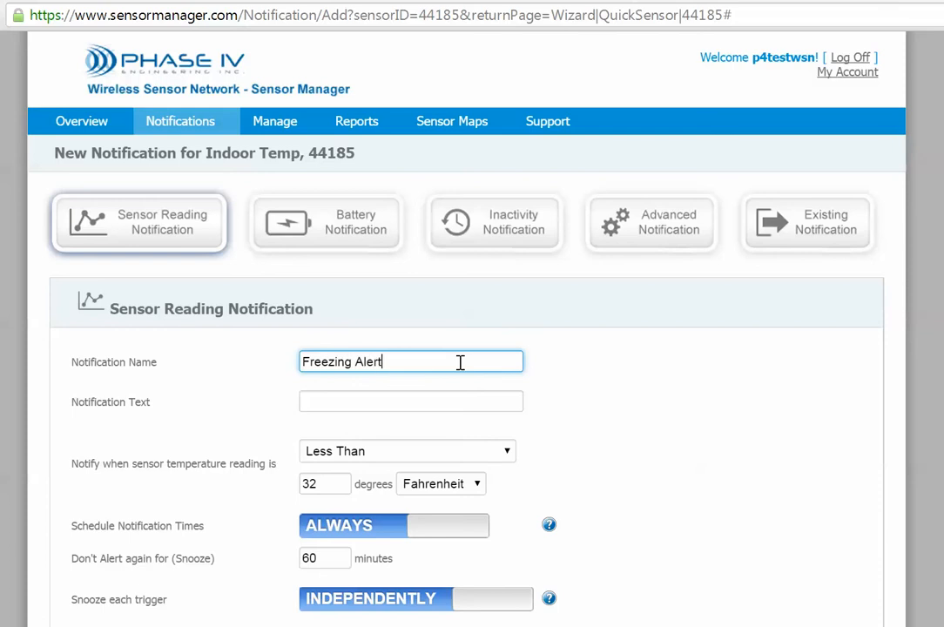
left_click(382, 403)
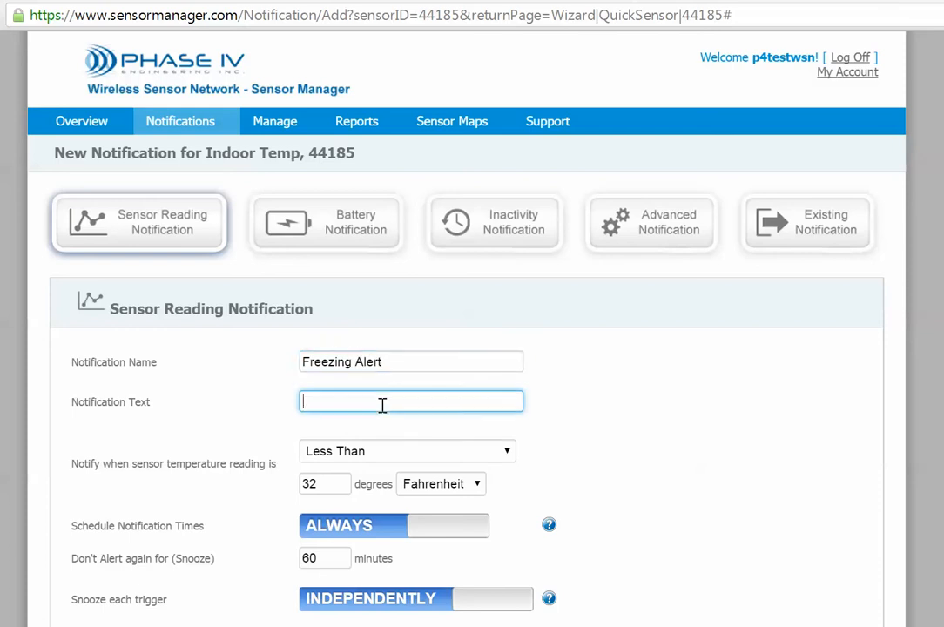
type("Temperature is below ")
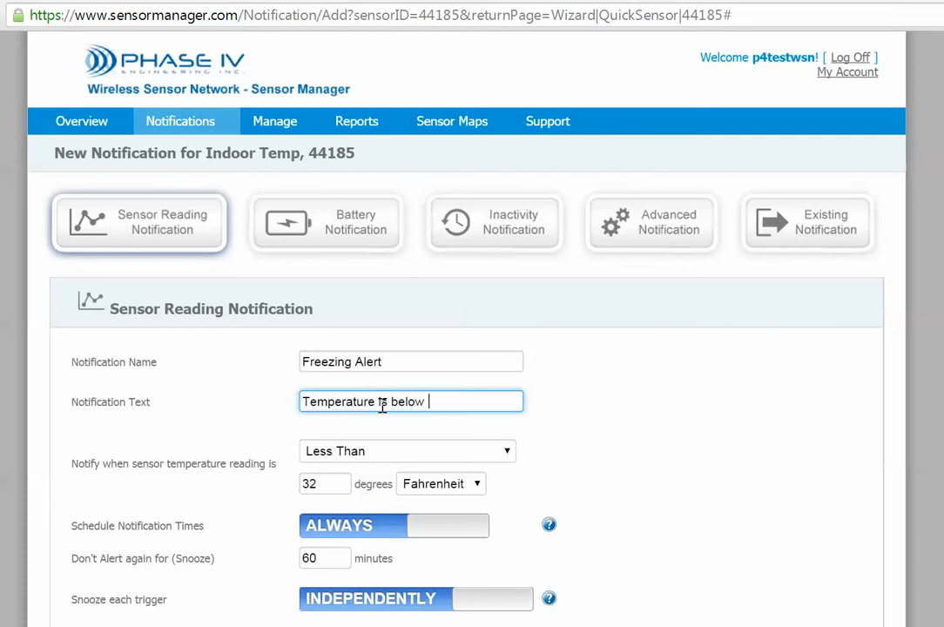
type("32F.  See www.")
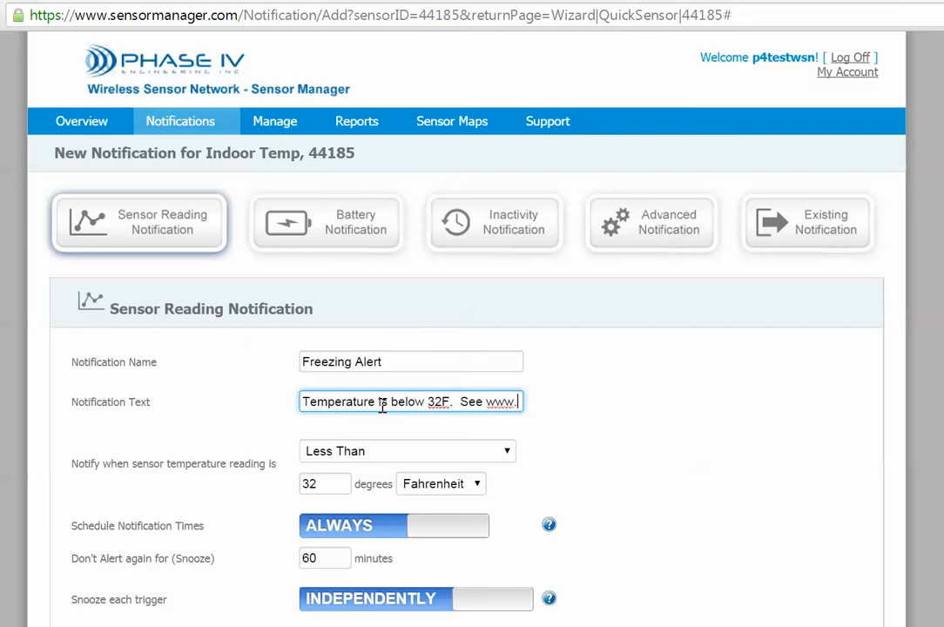
type("Sens")
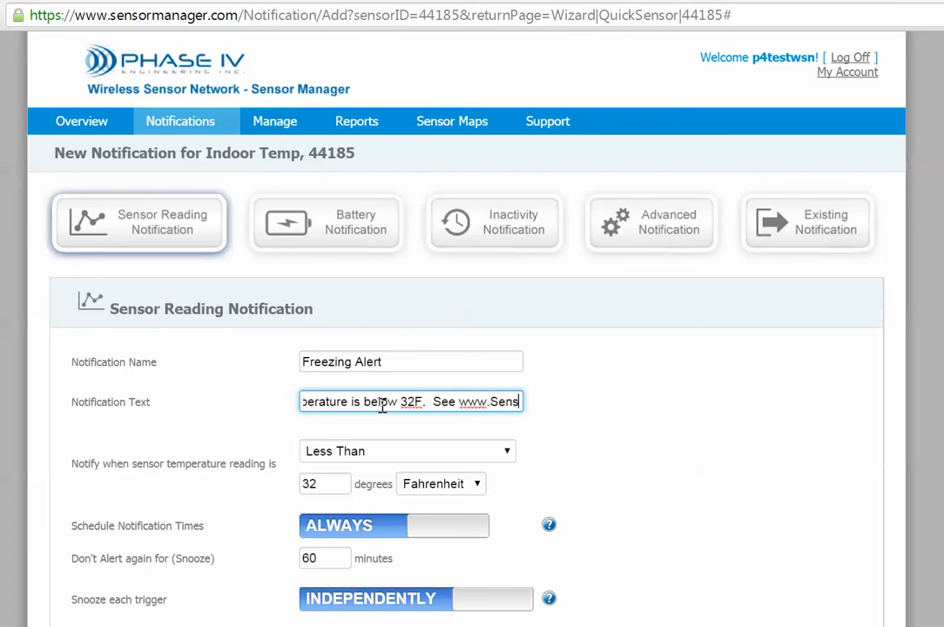
type("orManager.com")
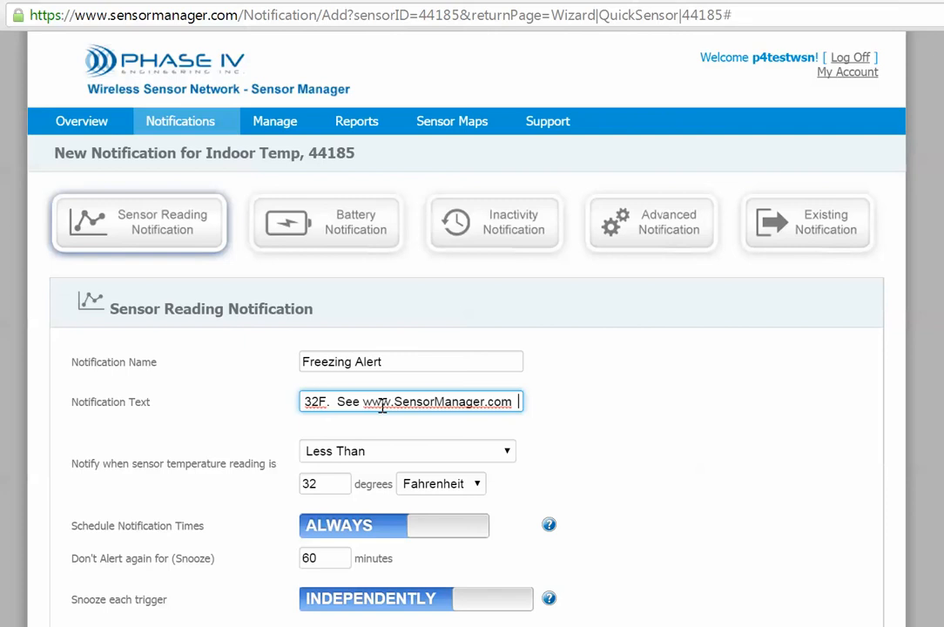
type("Wi")
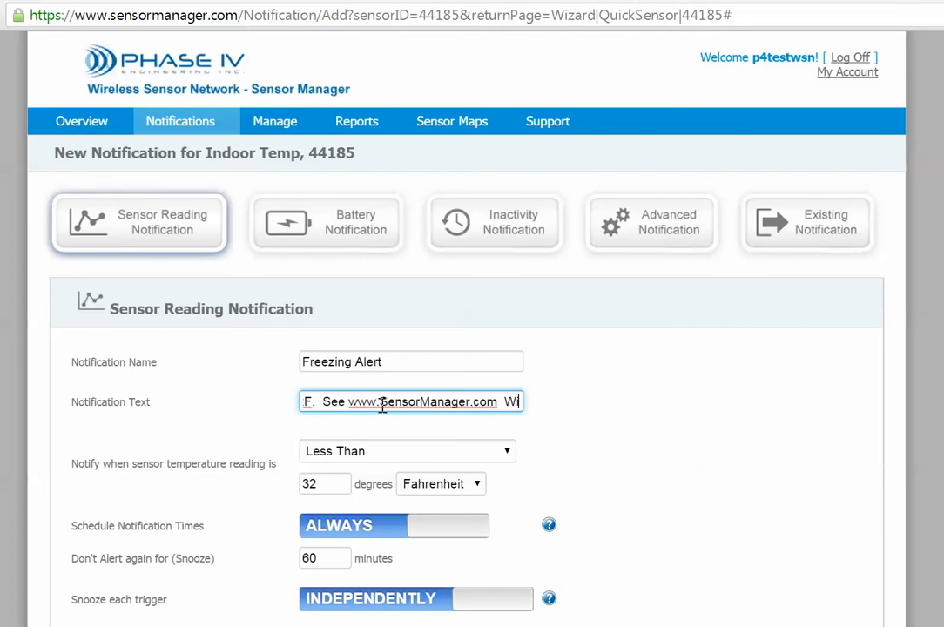
type("ll Check a")
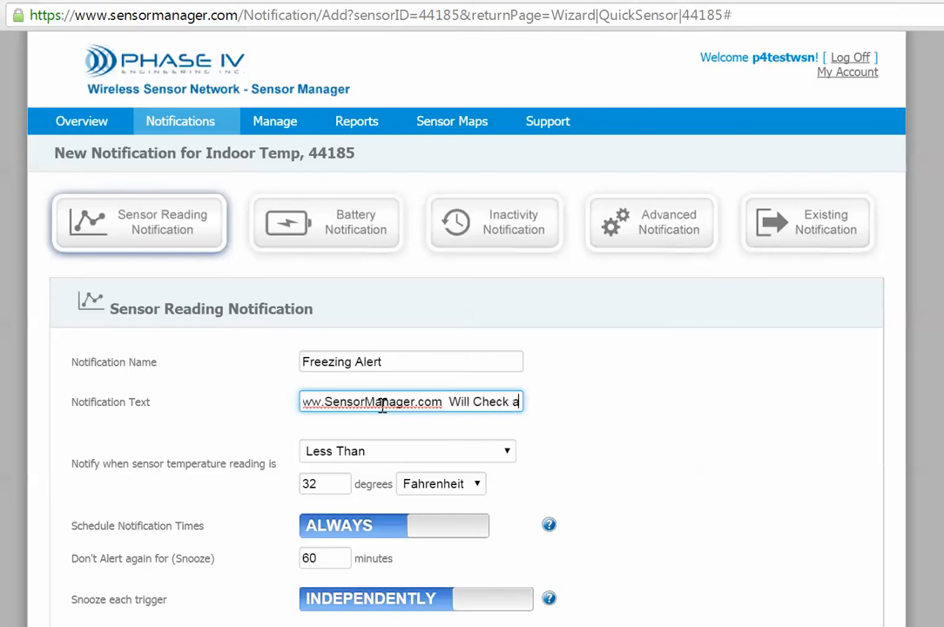
type("gain in 30 min")
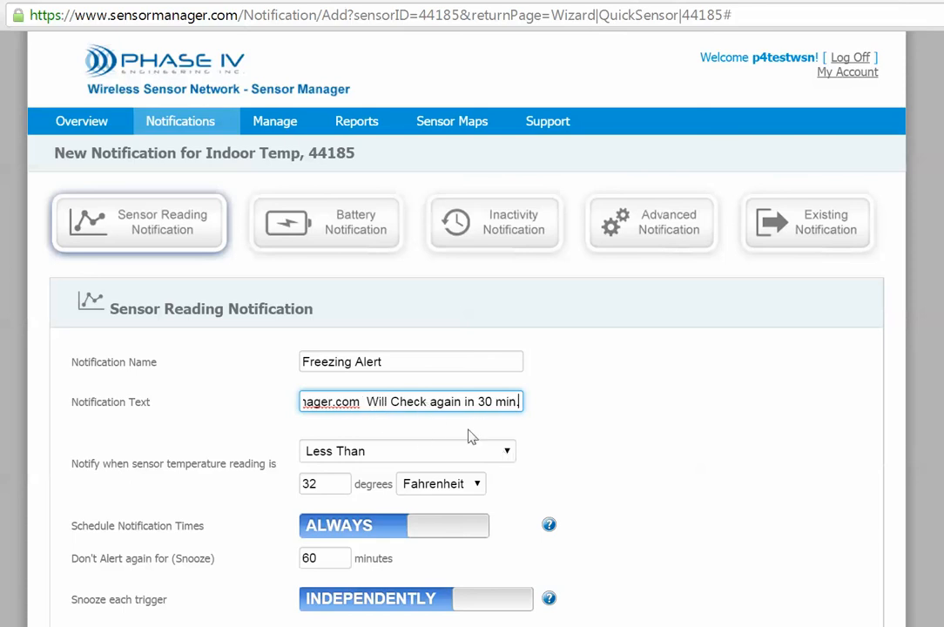
Set the notification to trigger when the sensor temperature reading is Less Than 32 degrees Fahrenheit.
left_click(508, 451)
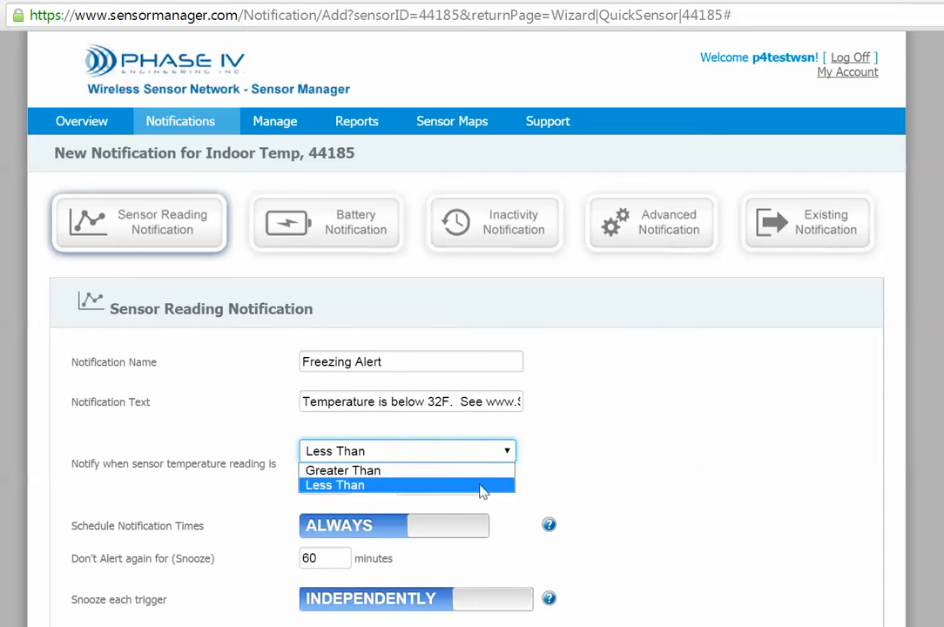
left_click(481, 485)
double_click(310, 482)
left_click(336, 476)
left_click(477, 484)
left_click(440, 501)
left_click(564, 492)
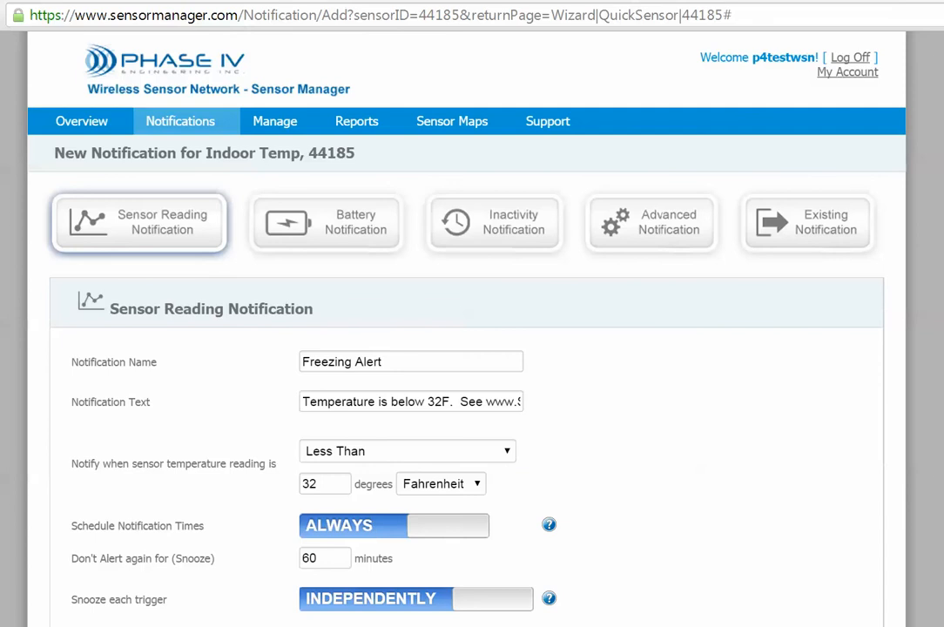
Try the day-by-day schedule for the notification times, then return the setting to Always.
scroll(407, 415, "down", 3)
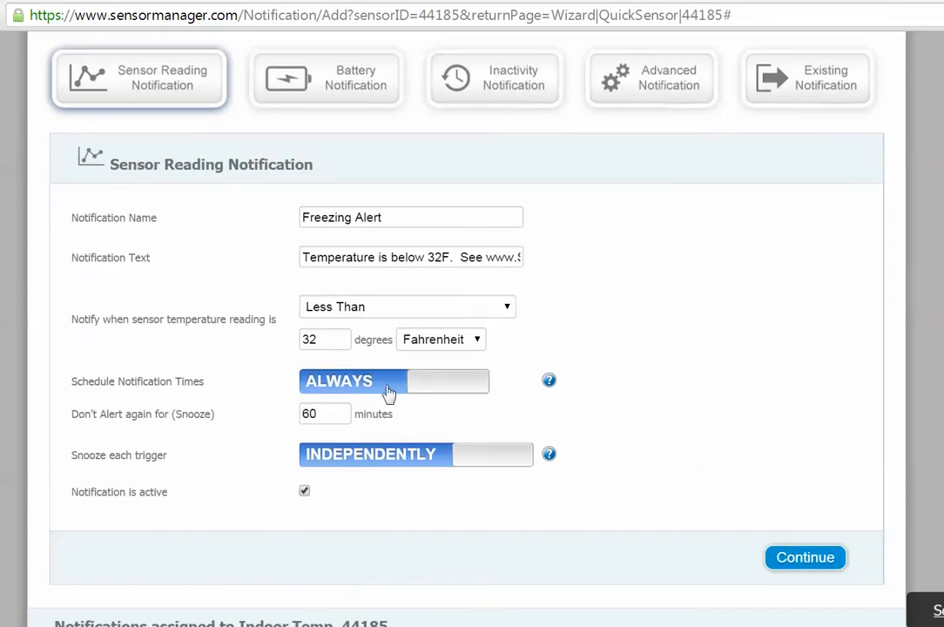
left_click(387, 395)
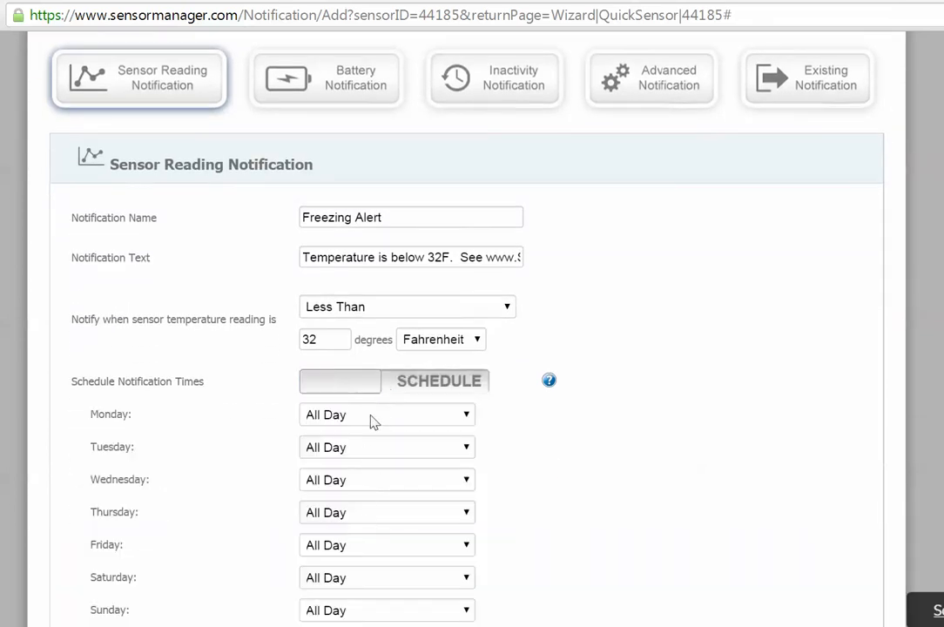
left_click(430, 385)
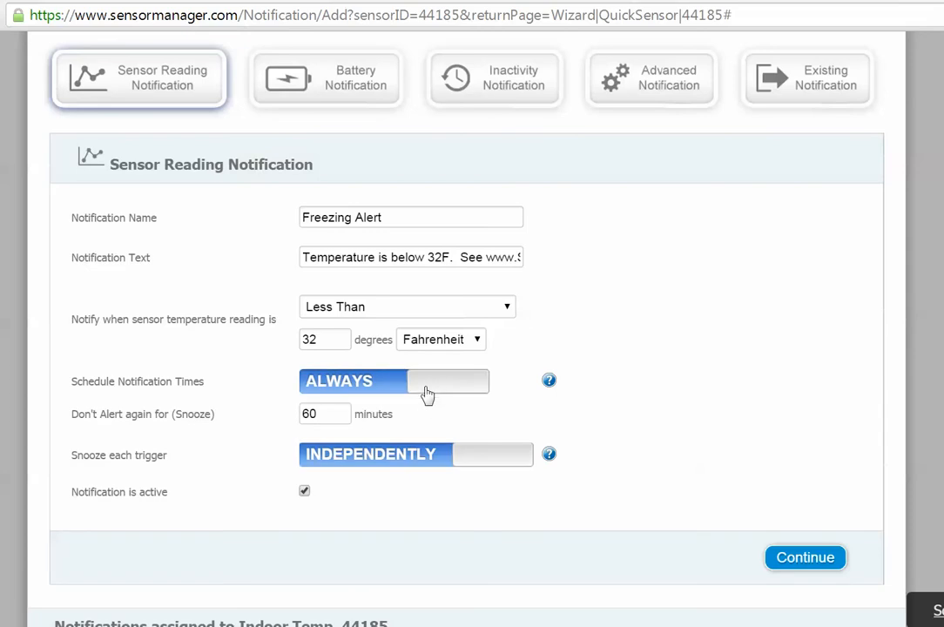
Read the notification text through to its end to check the recheck interval it states.
left_click(340, 413)
left_click(447, 260)
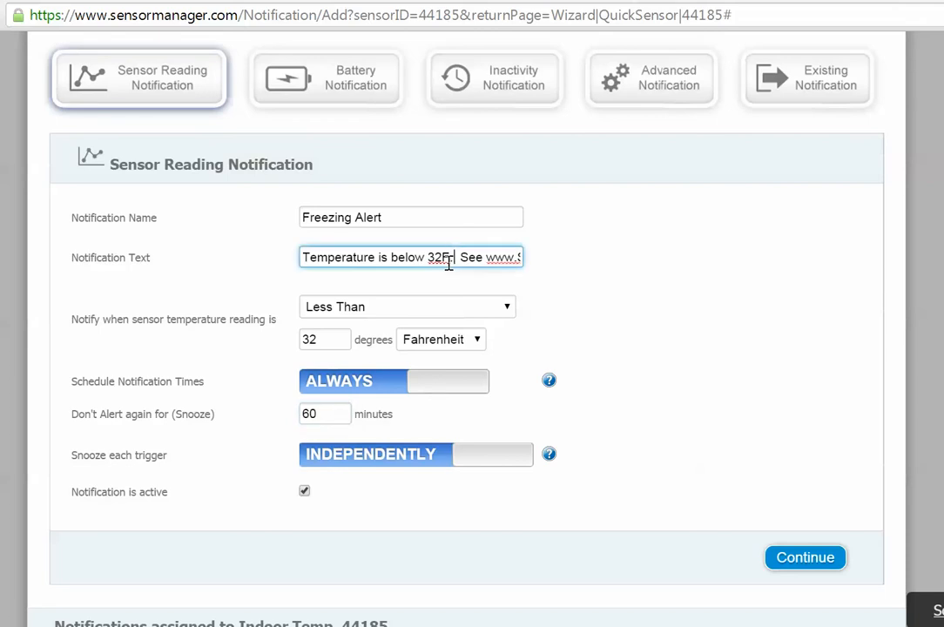
key("Right")
key("Right")
key("Right")
key("Right")
key("Right")
key("Right")
key("Right")
key("Right")
key("Right")
key("Right")
key("Right")
key("Right")
key("Right")
key("Right")
key("Right")
key("Right")
key("Right")
key("Right")
key("Right")
key("Right")
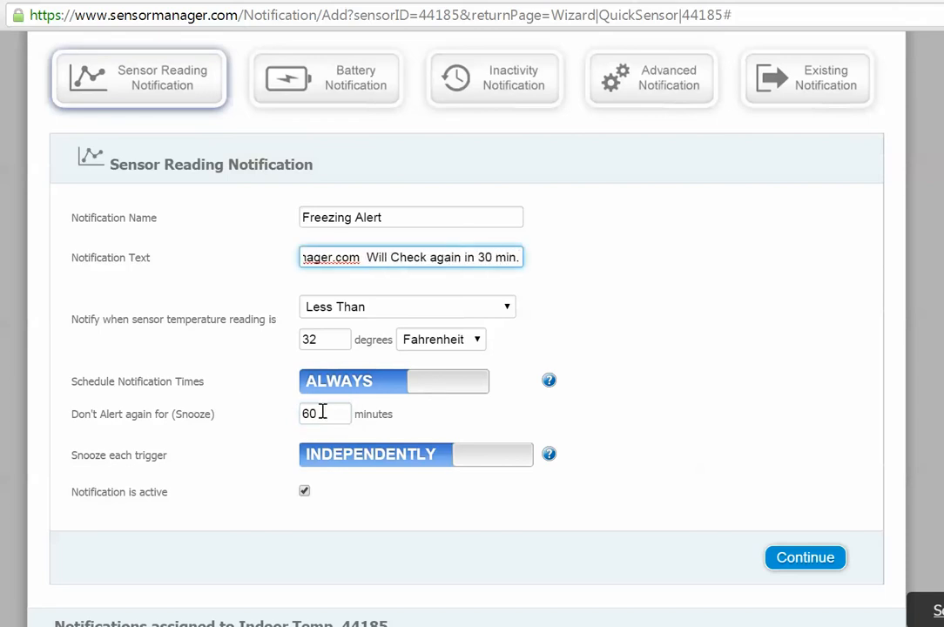
Set the snooze period to 30 minutes and continue to the notification's recipients.
left_click_drag(322, 413, 295, 416)
type("30")
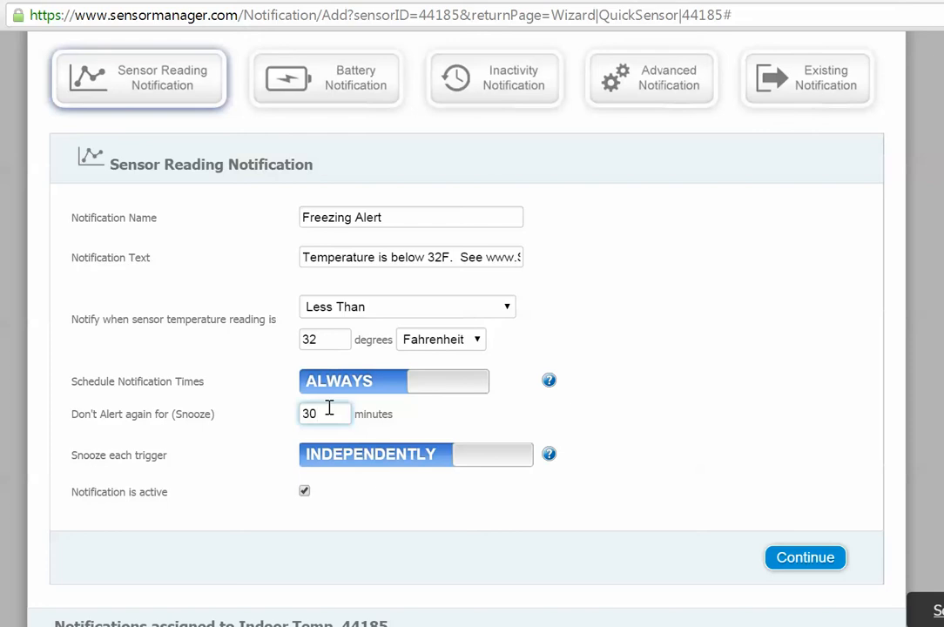
mouse_move(551, 457)
scroll(470, 348, "down", 2)
left_click(802, 422)
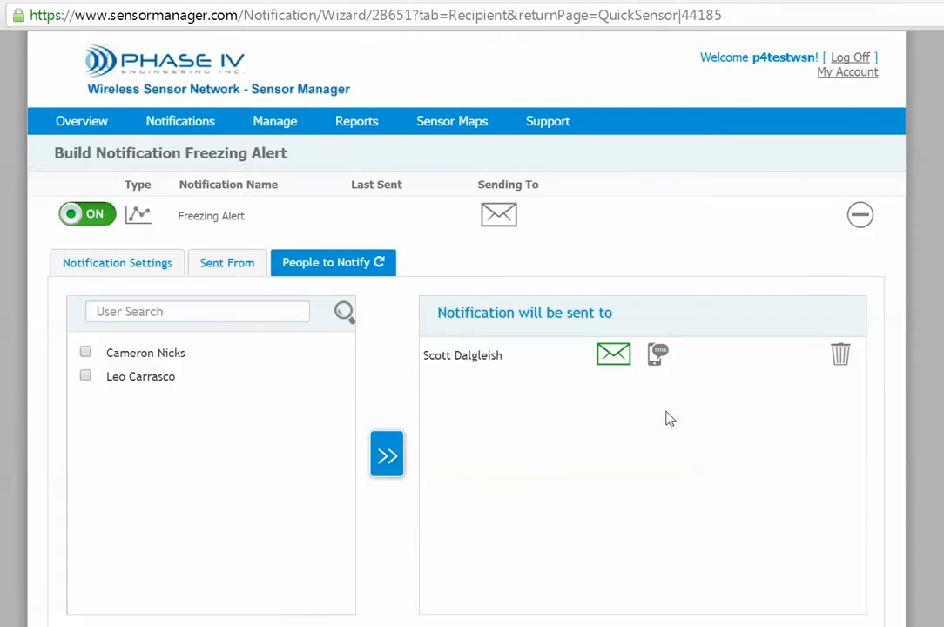
Review which sensor triggers the Freezing Alert and enable SMS alongside e-mail for the listed recipient.
left_click(218, 268)
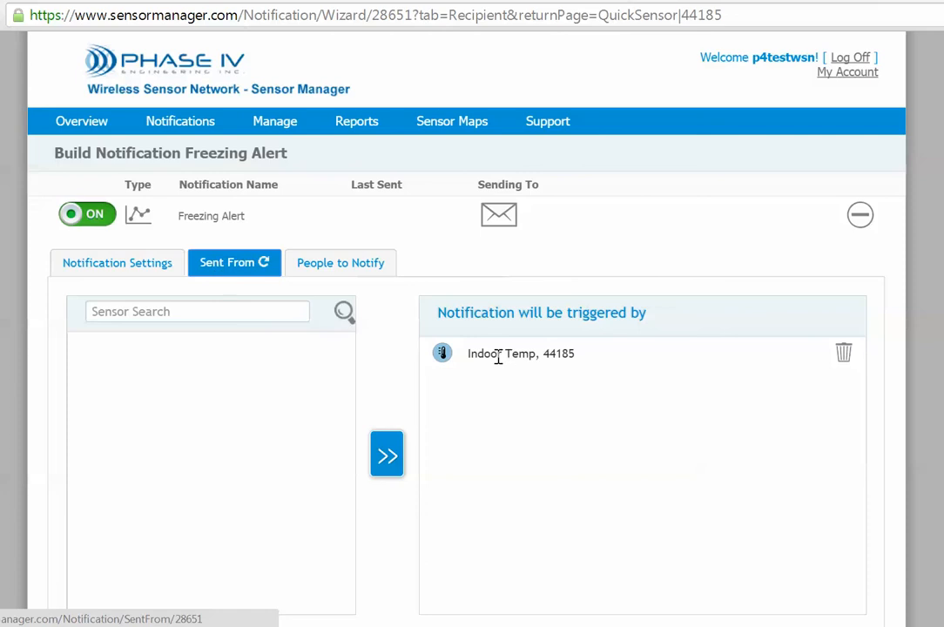
left_click(339, 266)
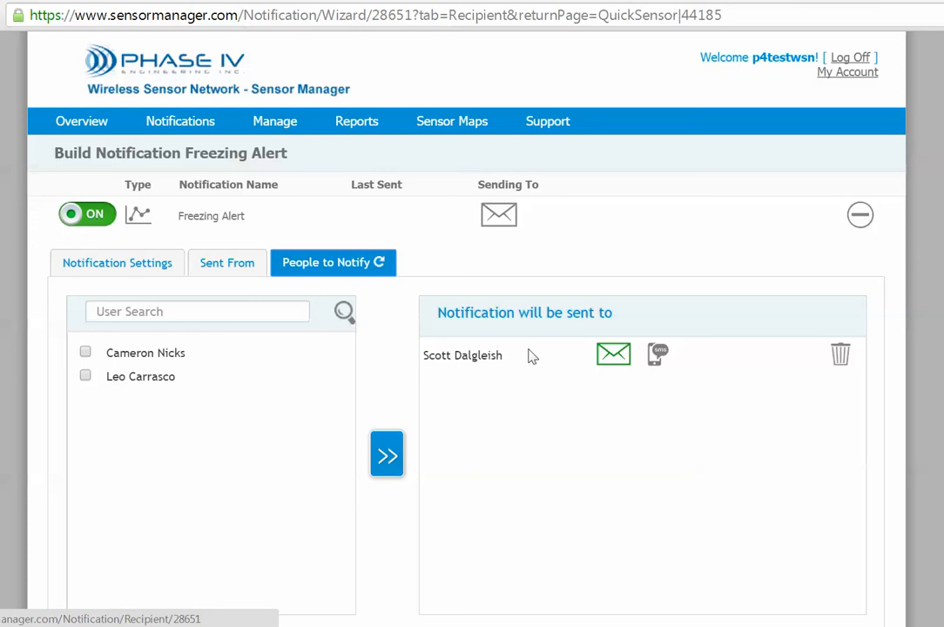
left_click(85, 353)
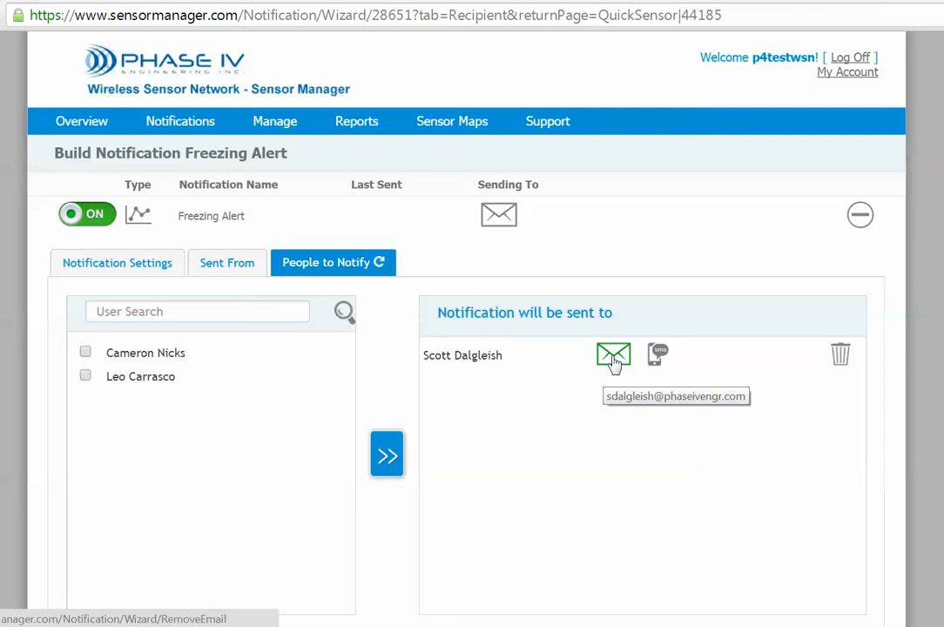
left_click(658, 357)
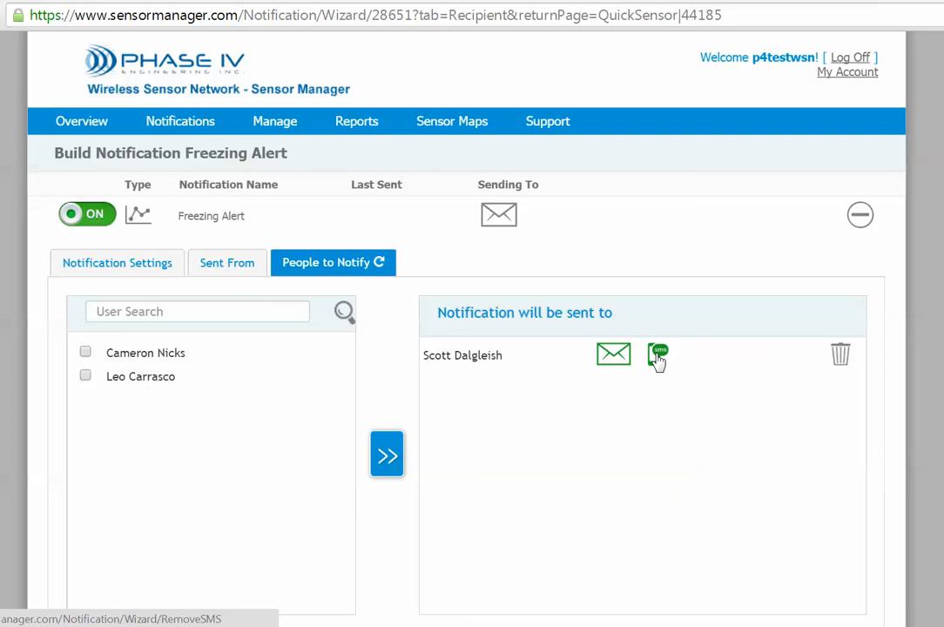
Finish the Freezing Alert setup and view the Indoor Temp sensor's current notification settings.
scroll(470, 349, "down", 3)
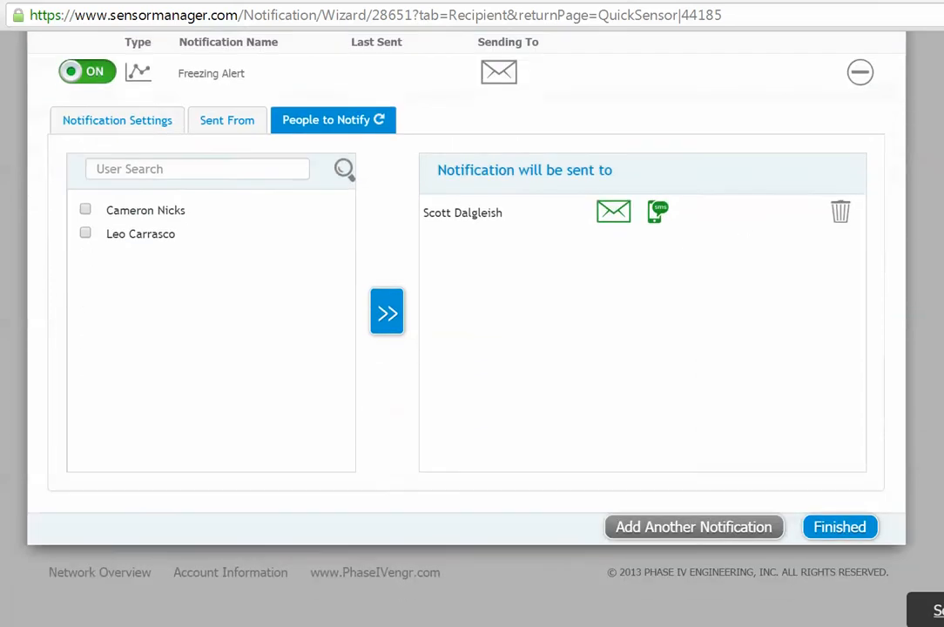
left_click(843, 532)
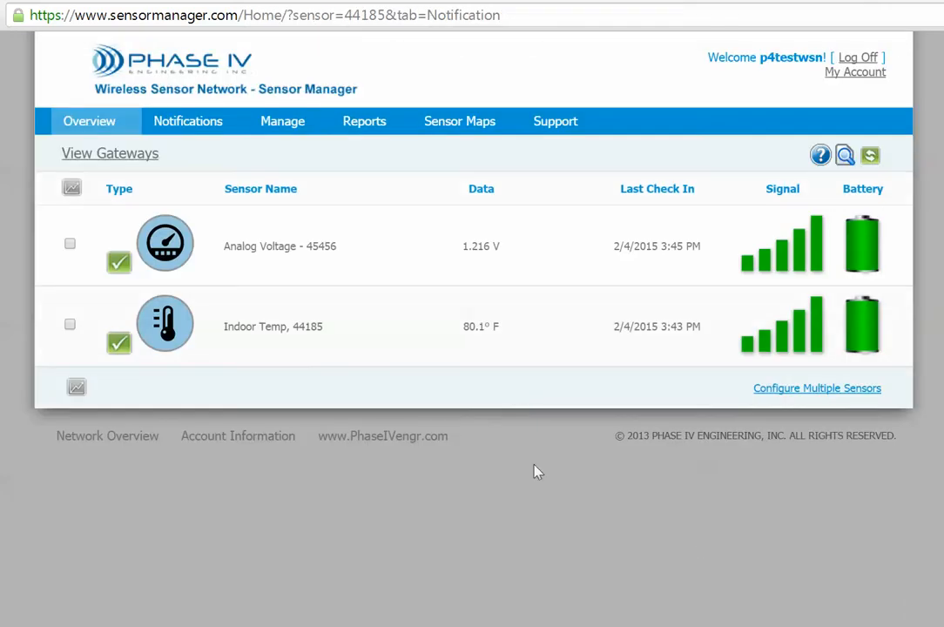
left_click(288, 334)
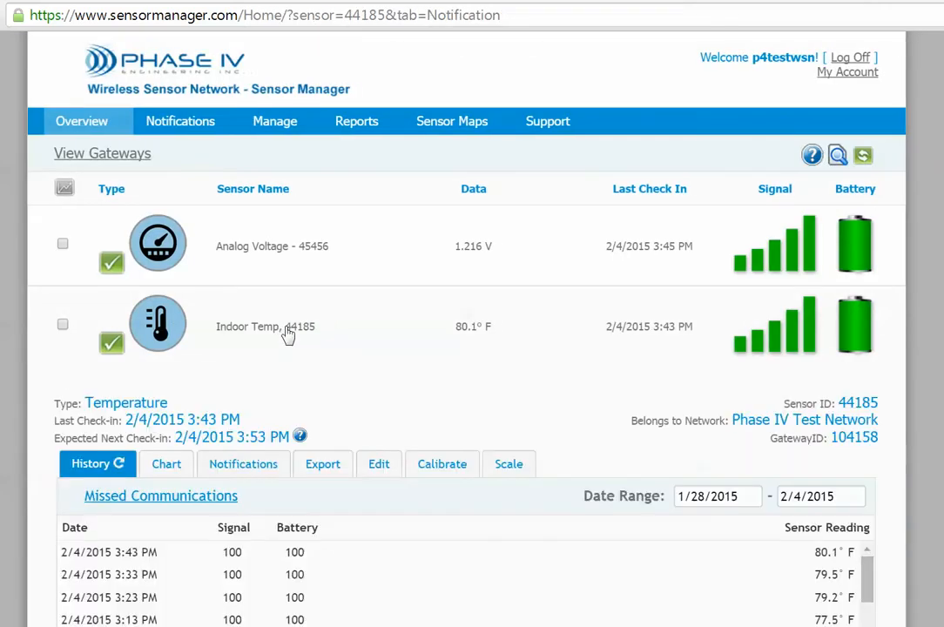
left_click(251, 475)
scroll(470, 349, "down", 4)
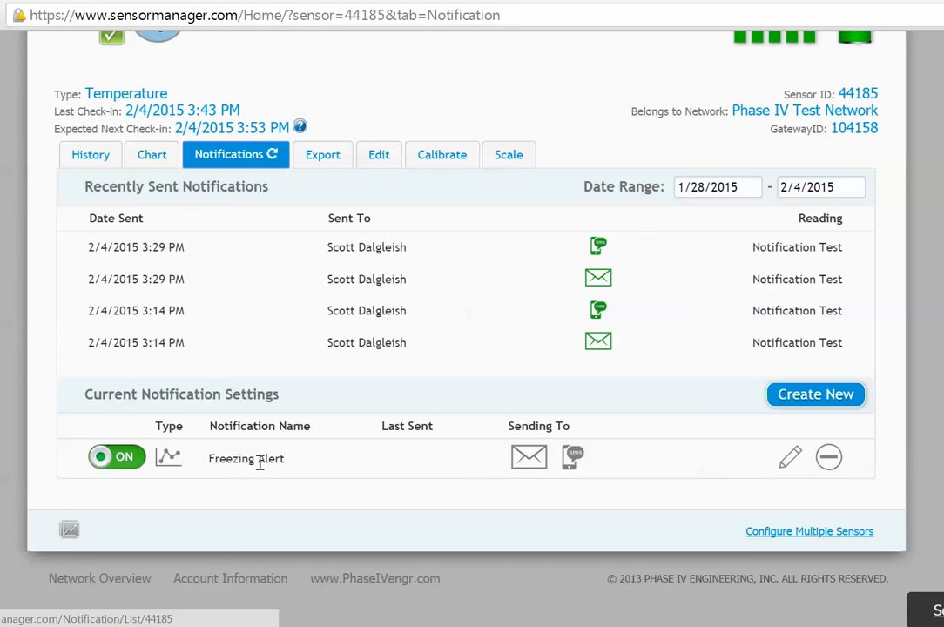
Open the Freezing Alert for editing, send a test notification from it and save its settings.
left_click(790, 460)
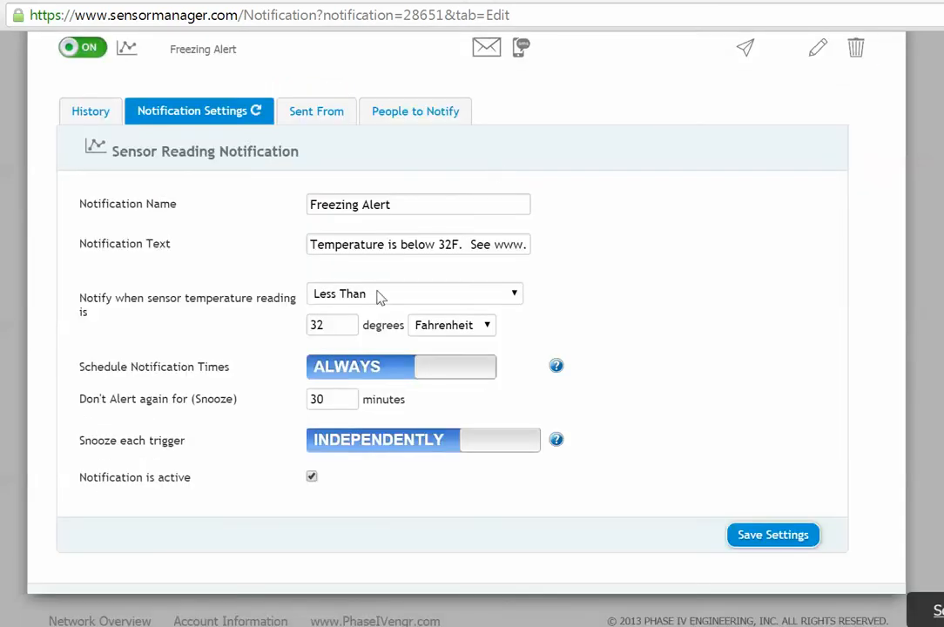
scroll(470, 322, "up", 3)
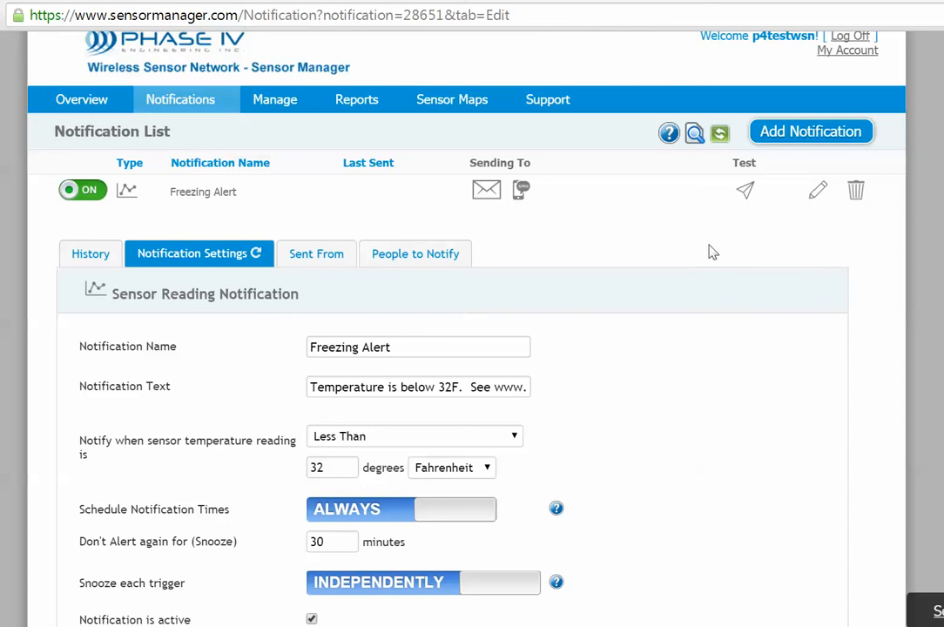
left_click(745, 193)
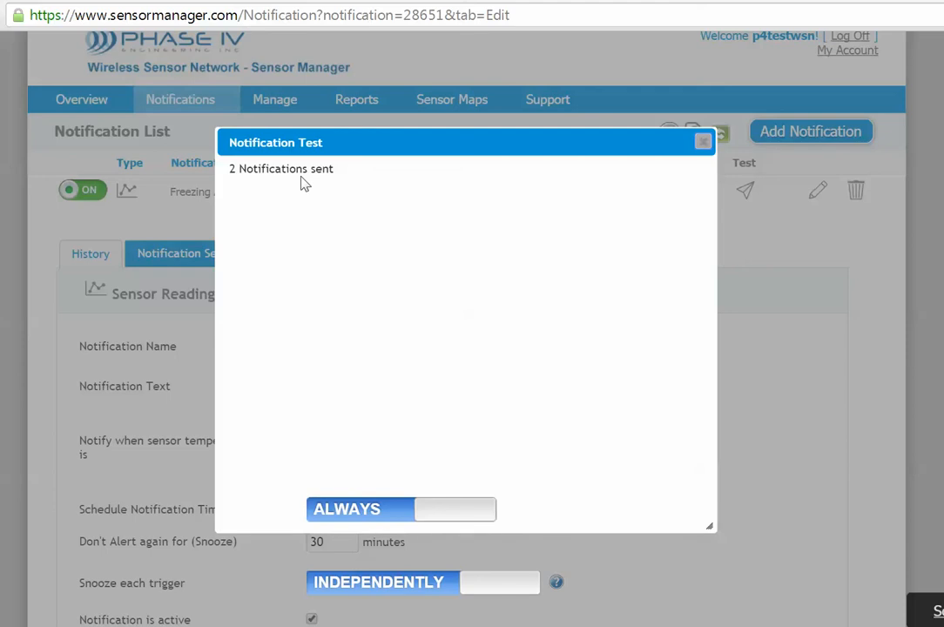
left_click(703, 142)
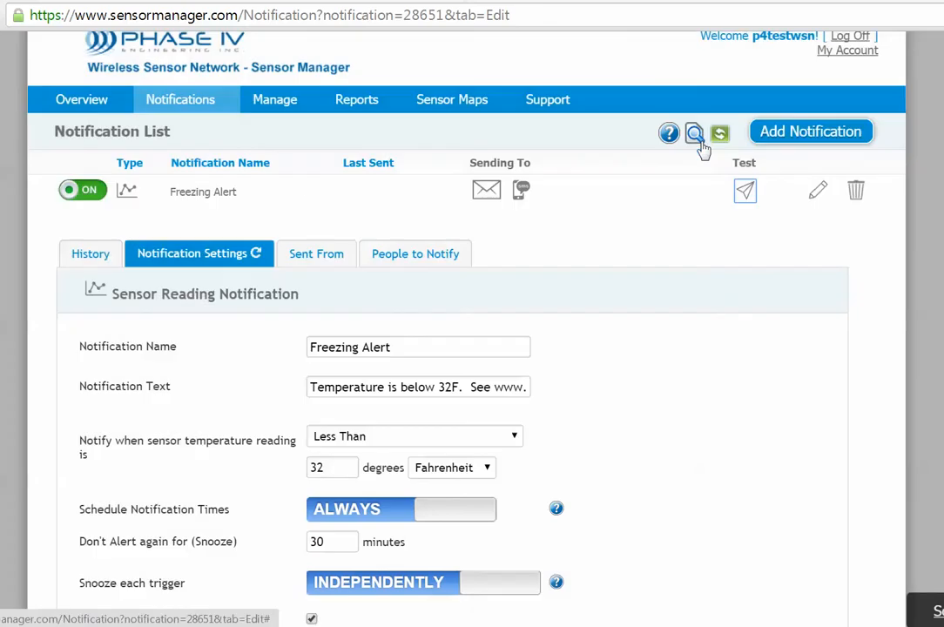
scroll(925, 471, "down", 3)
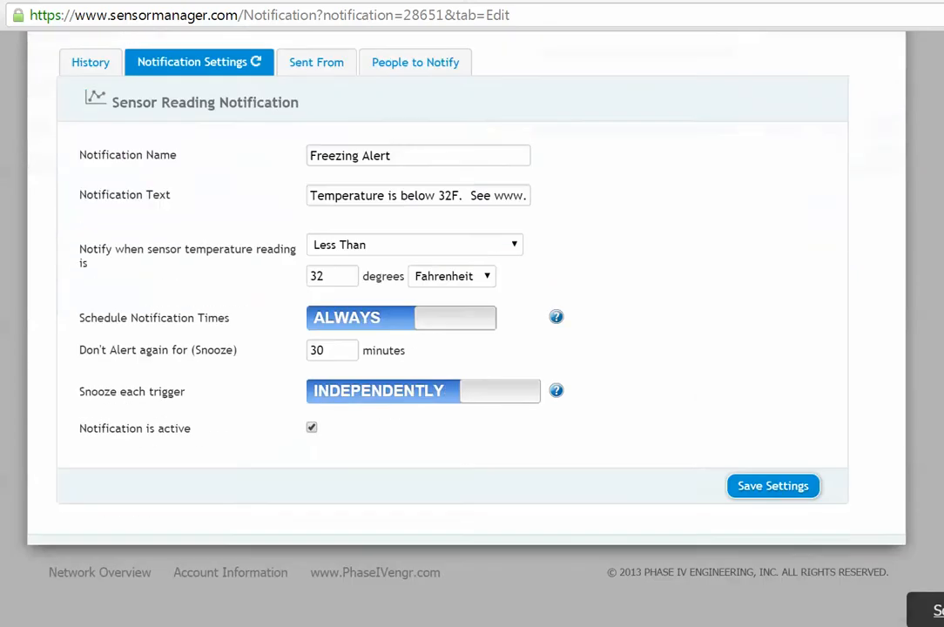
left_click(773, 489)
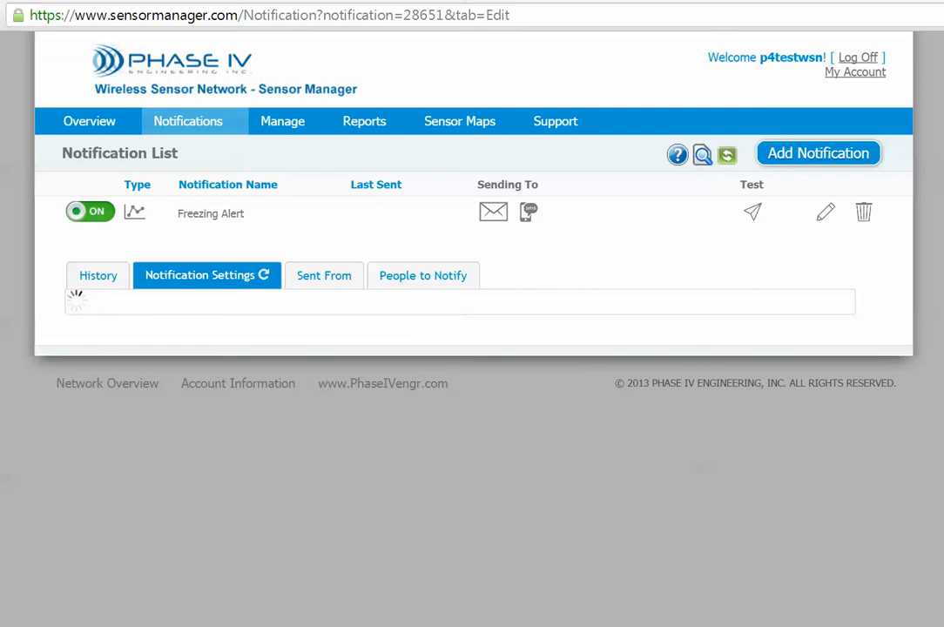
Switch to the Word document to check its list of sensor and gateway alerts, and return to the browser.
key("alt+Tab")
left_click_drag(0, 75, 341, 74)
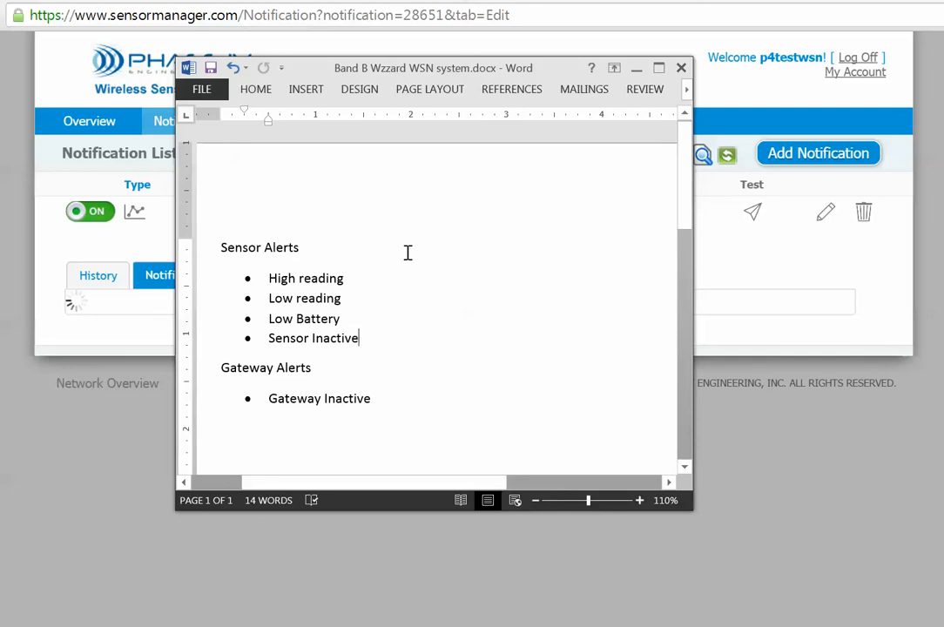
left_click_drag(451, 79, 0, 79)
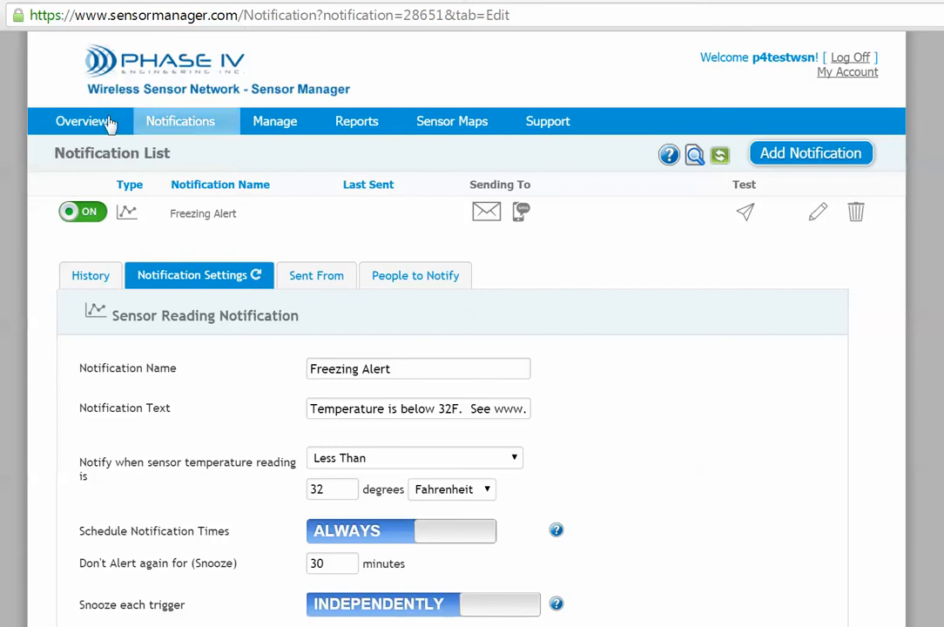
Start a new battery notification for the Indoor Temp sensor.
left_click(66, 131)
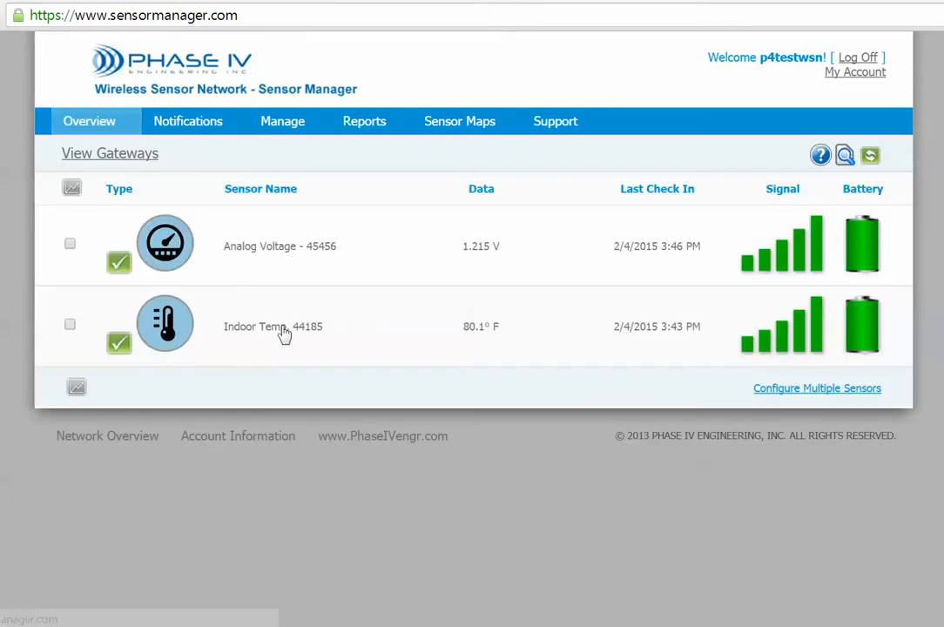
left_click(282, 334)
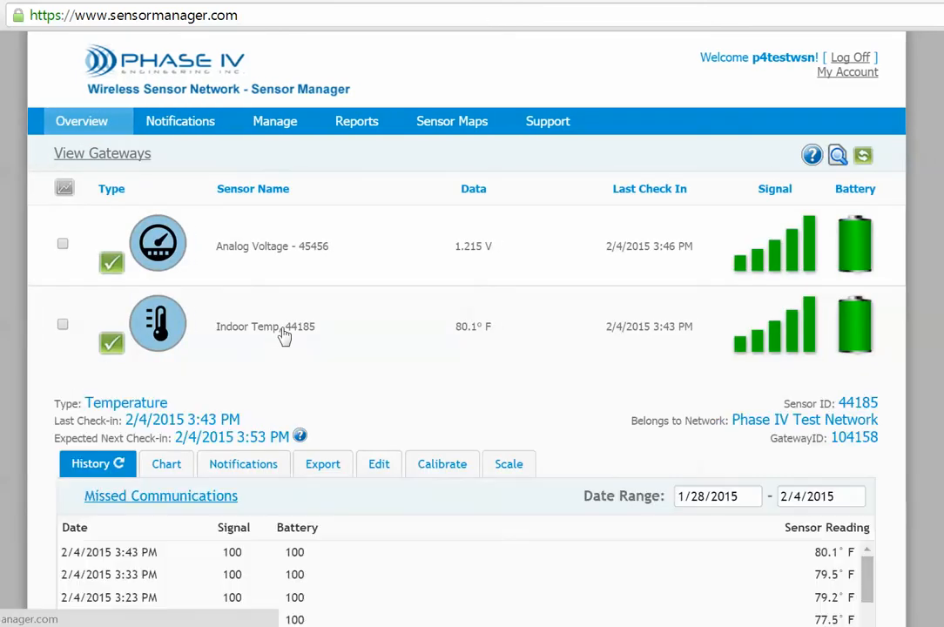
left_click(244, 471)
scroll(849, 405, "down", 4)
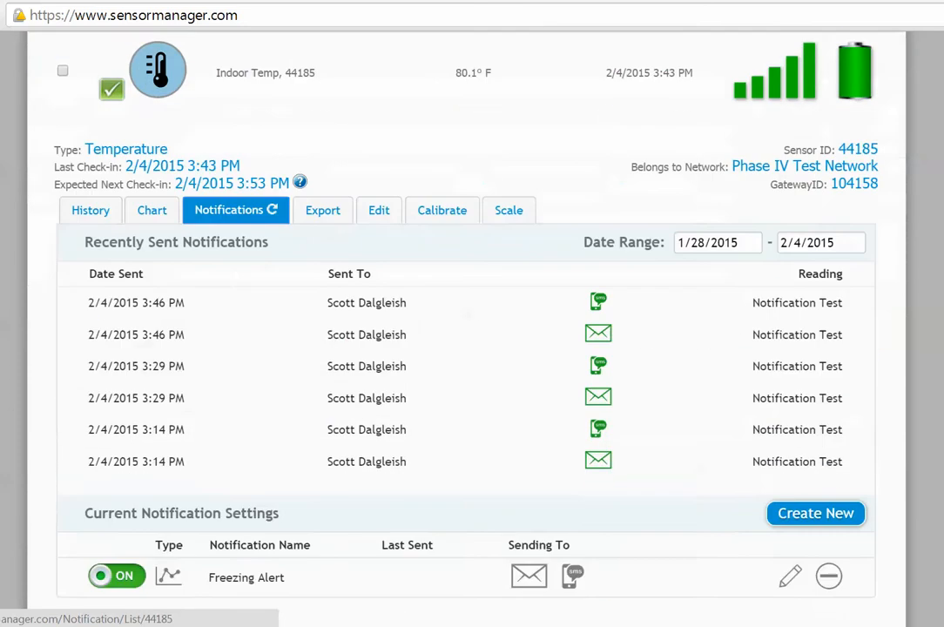
left_click(794, 394)
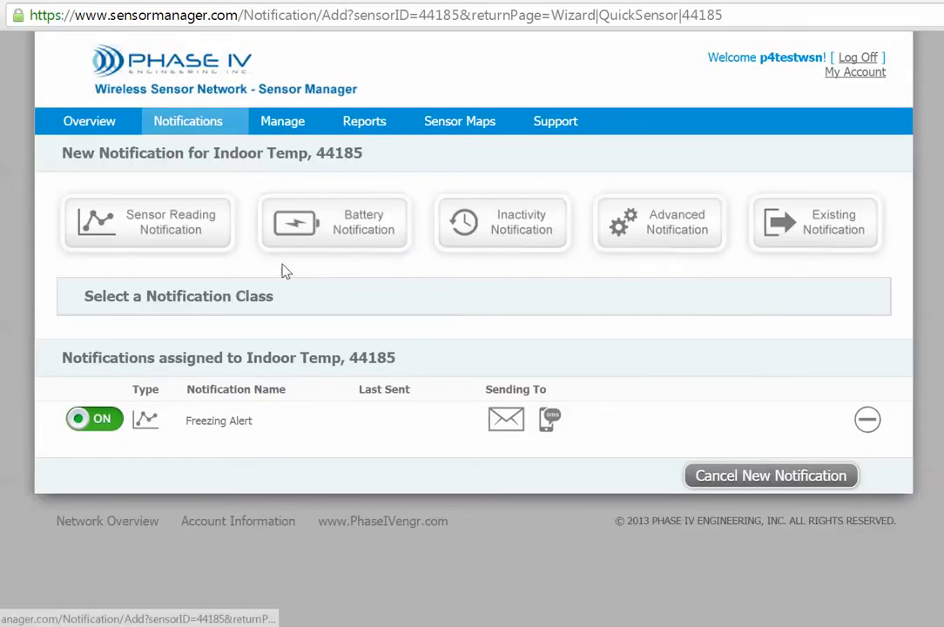
left_click(362, 237)
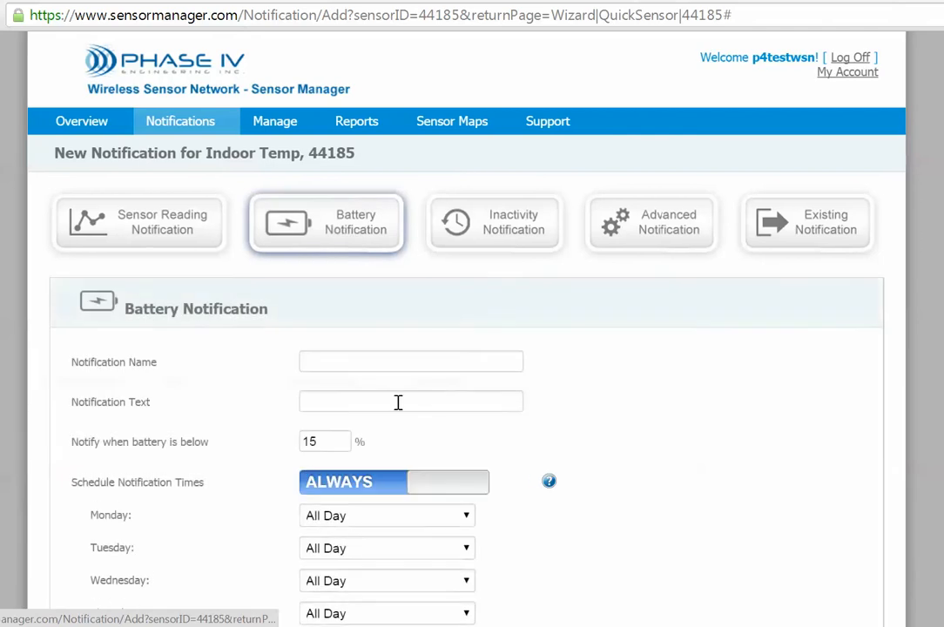
Name the battery notification "Sensor Battery is Low".
left_click(362, 363)
type("Battery is")
key("BackSpace")
key("BackSpace")
key("BackSpace")
key("BackSpace")
key("BackSpace")
key("BackSpace")
key("BackSpace")
key("BackSpace")
key("BackSpace")
key("BackSpace")
type("Sen")
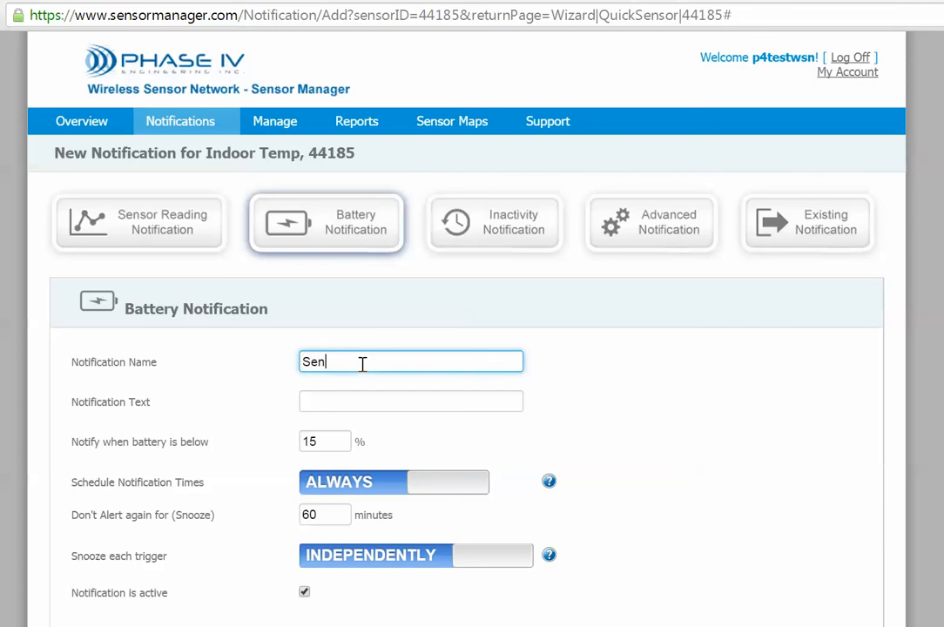
type("sor Battery is Low")
Enter the notification text "Battery has less than 20% of life left." and set the battery threshold to 20%.
left_click(352, 399)
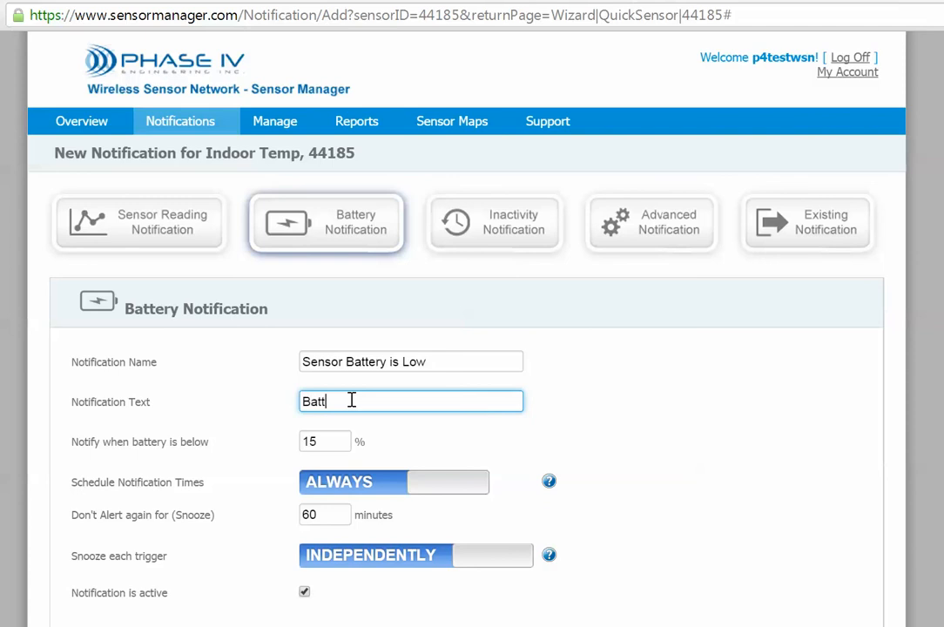
type("Battery has less than 20% of life left.")
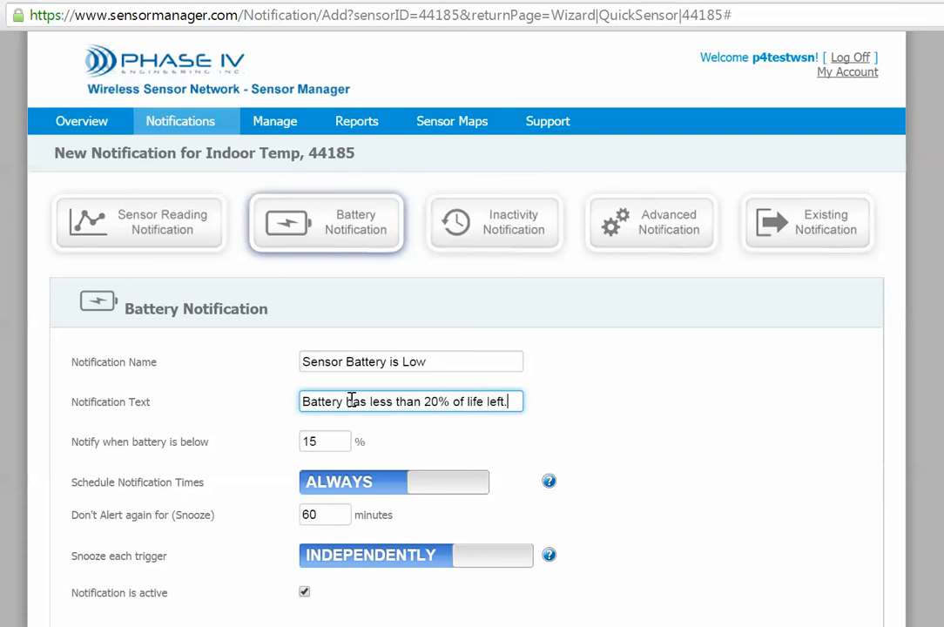
left_click_drag(334, 440, 283, 453)
type("20")
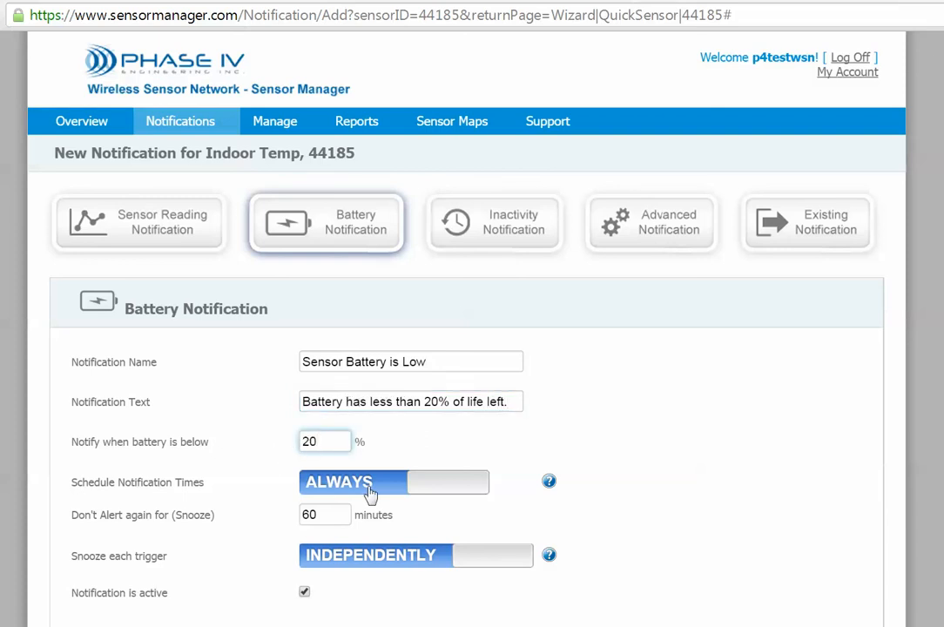
Set the snooze period to 2800 minutes and continue to the battery notification's recipients.
left_click_drag(335, 515, 284, 515)
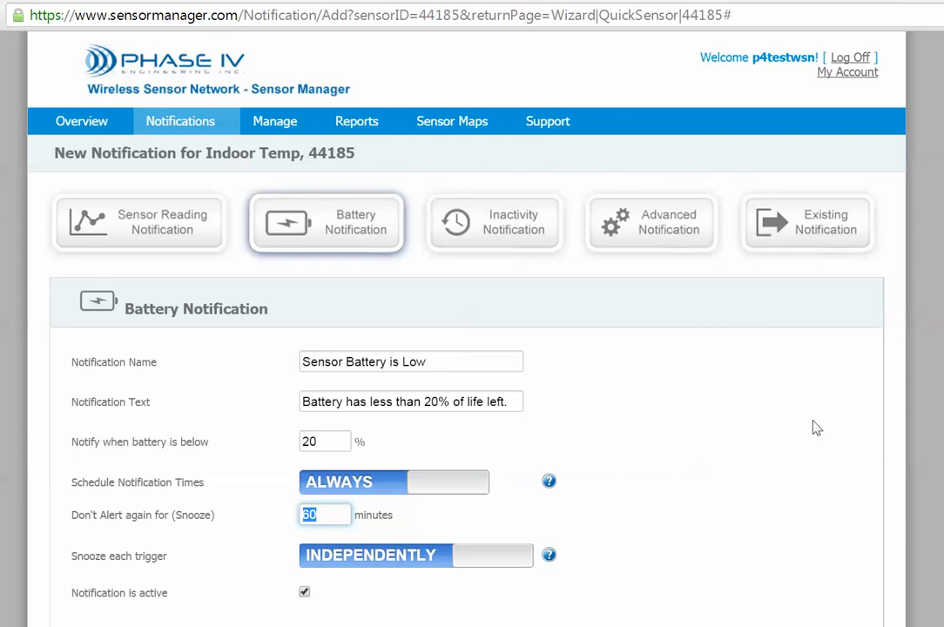
type("2800")
scroll(747, 418, "down", 3)
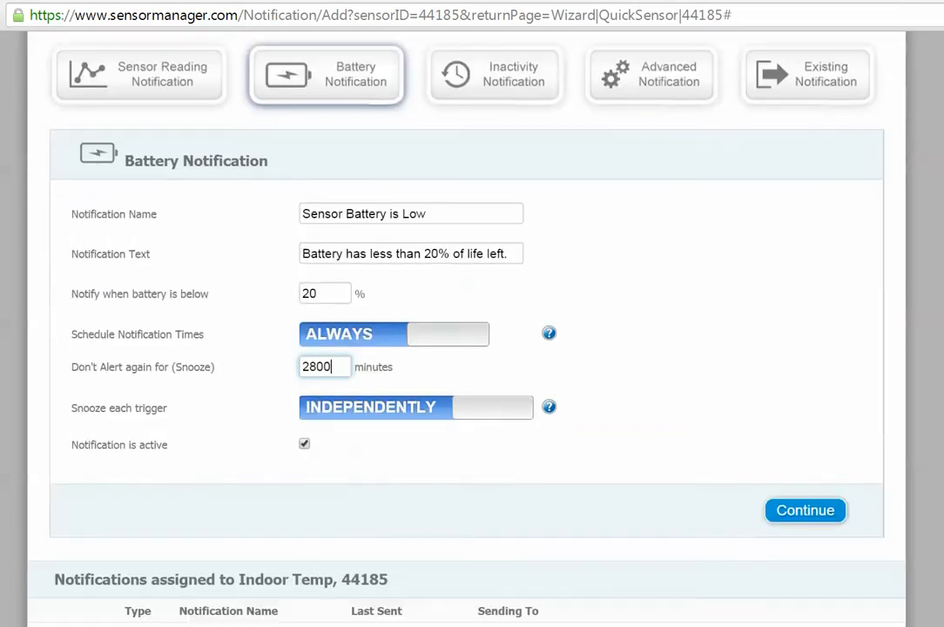
left_click(802, 512)
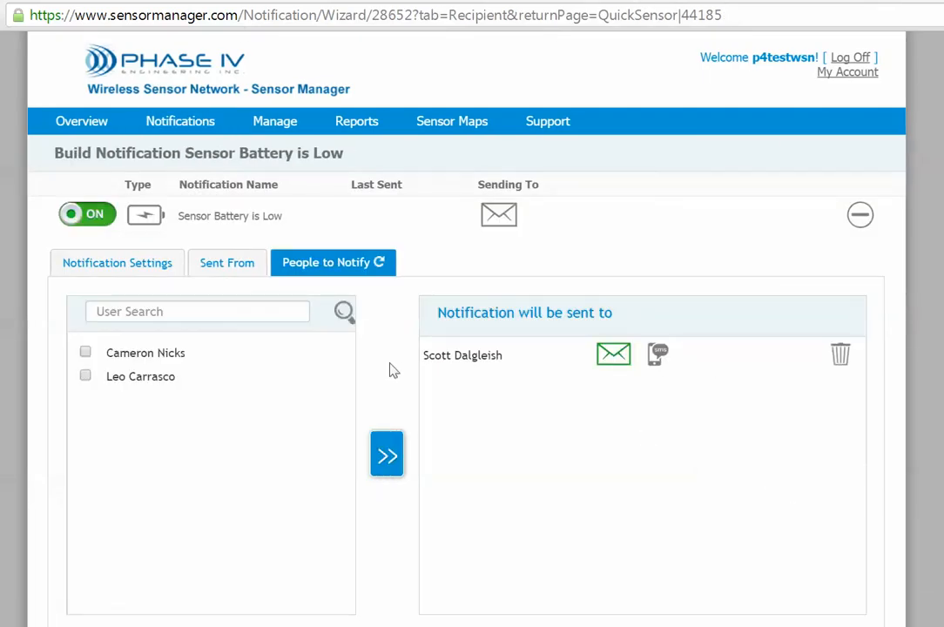
Add the last user in the available list as a recipient and enable SMS alongside e-mail for both recipients.
left_click(85, 376)
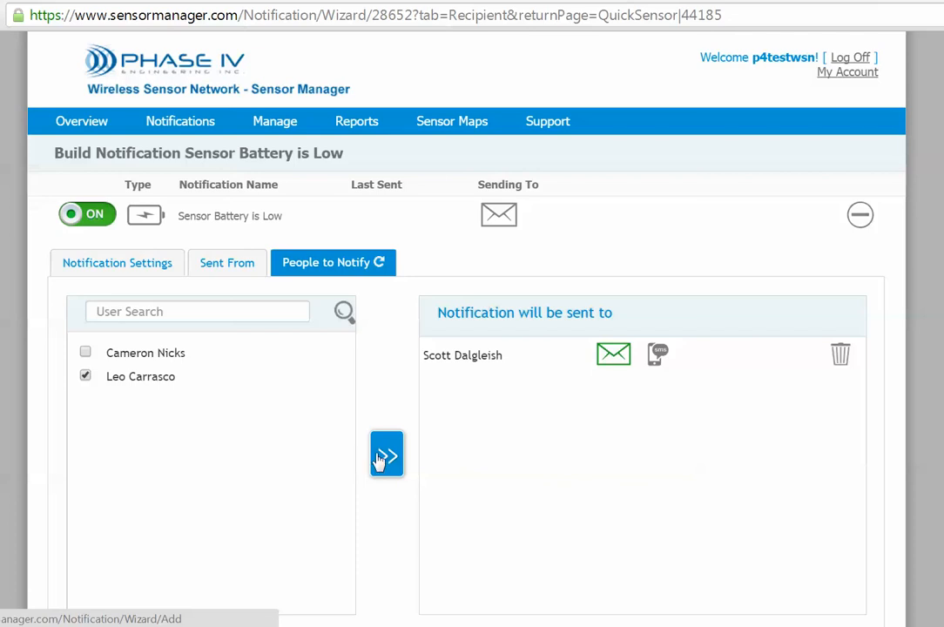
left_click(387, 456)
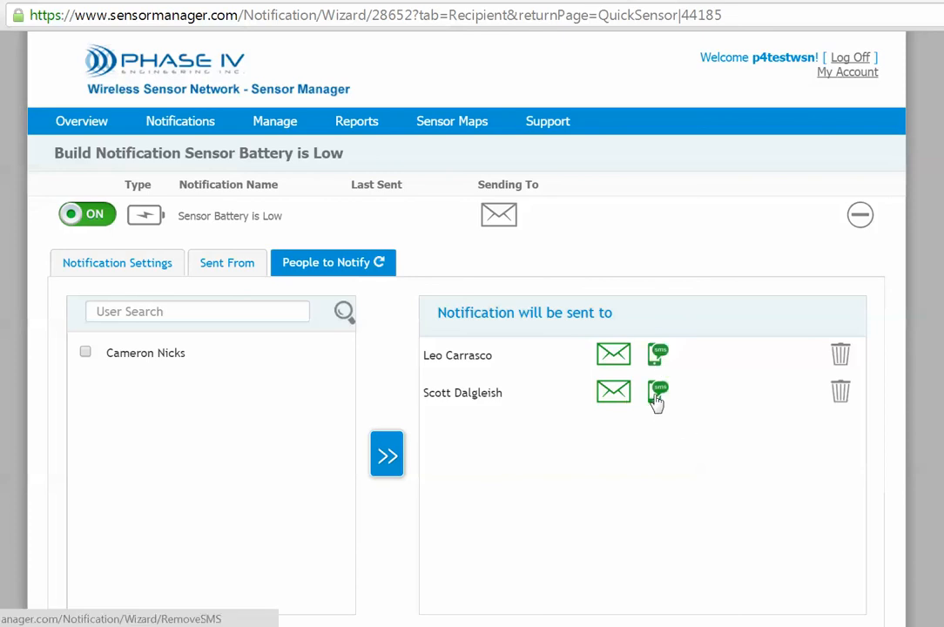
Add the Analog Voltage - 45456 sensor as a trigger for the Sensor Battery is Low notification.
left_click(221, 265)
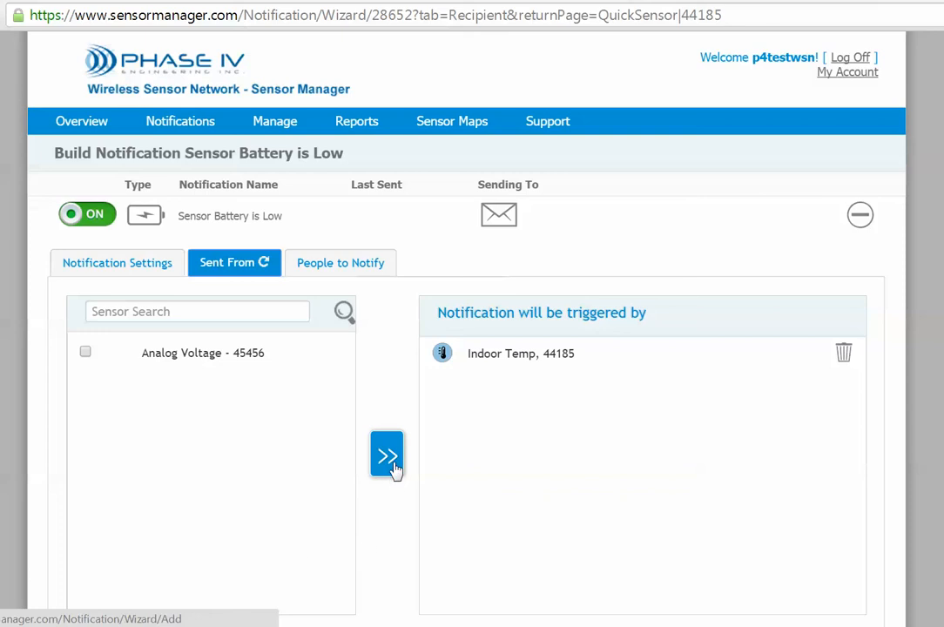
left_click(85, 353)
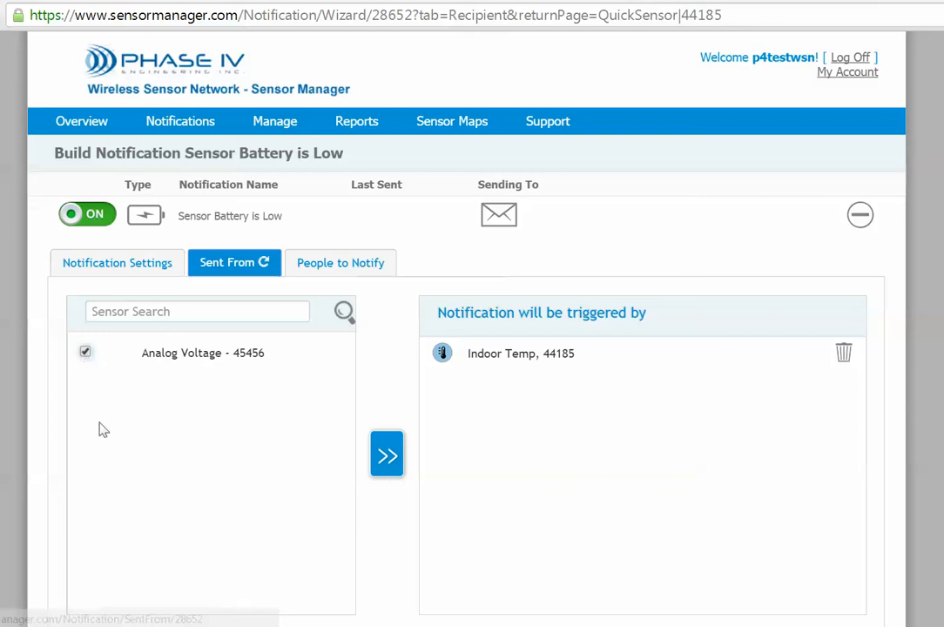
left_click(387, 462)
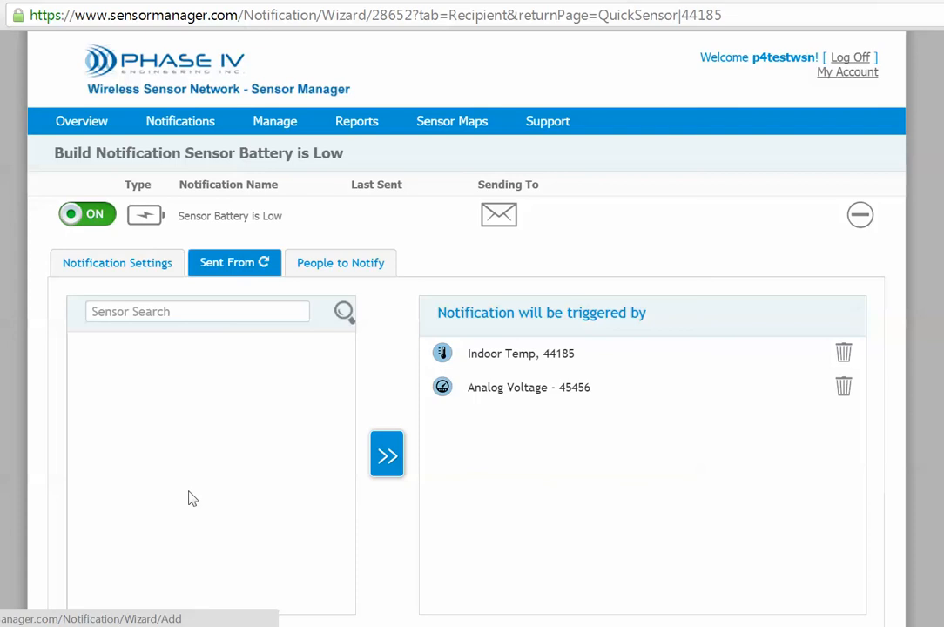
Review the people to notify and finish the Sensor Battery is Low notification.
left_click(361, 273)
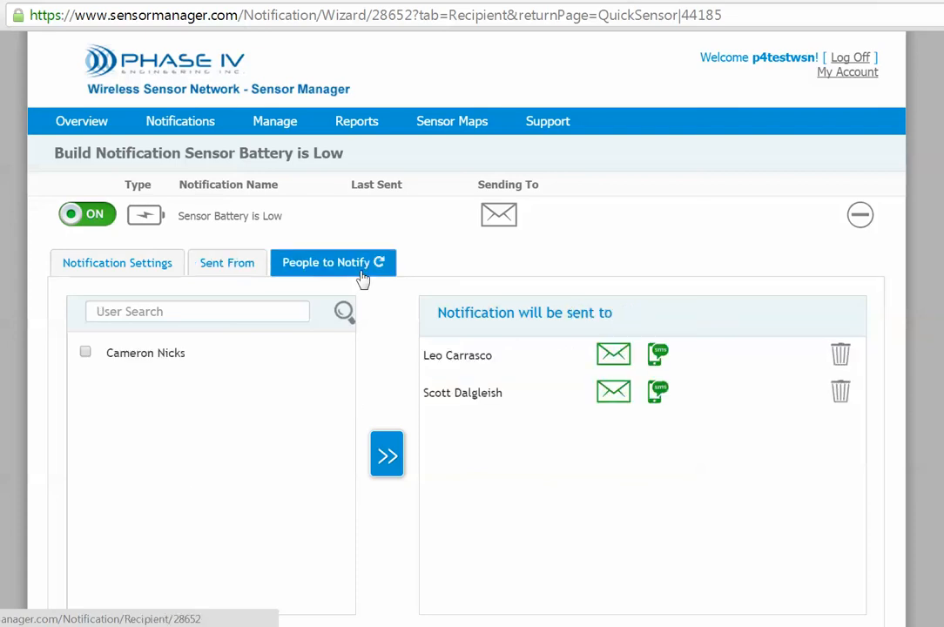
scroll(871, 522, "down", 3)
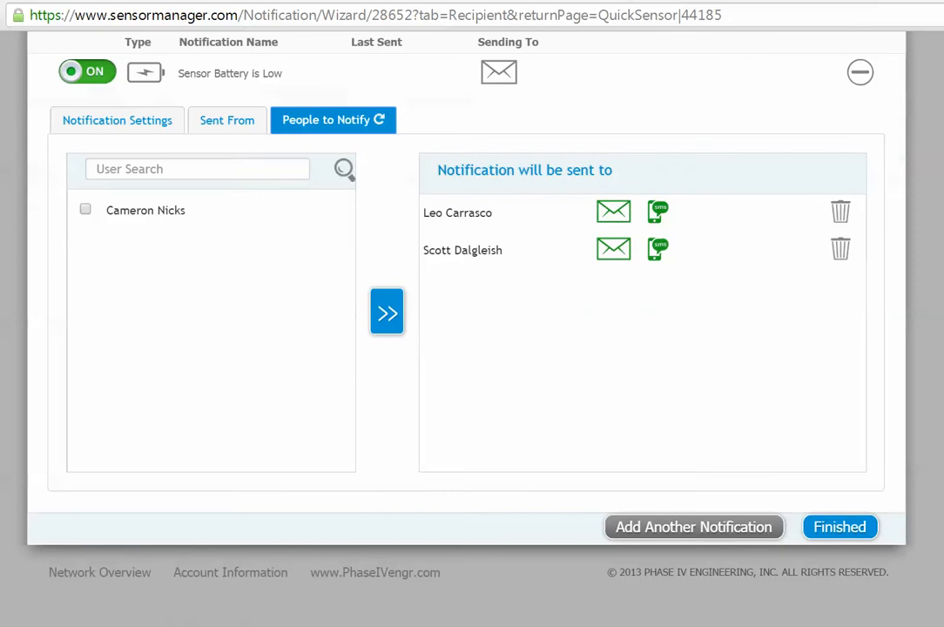
left_click(836, 529)
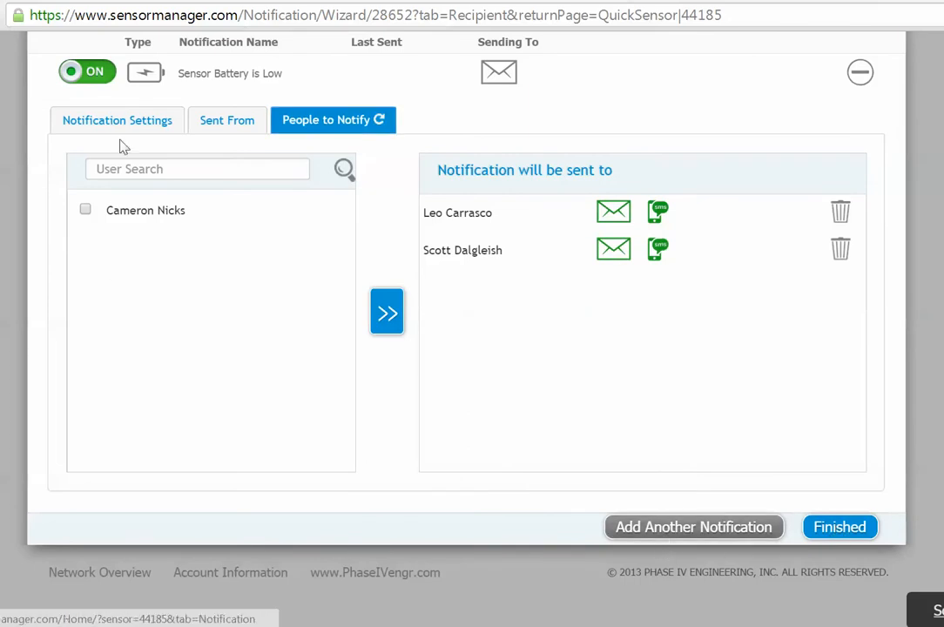
Check the alert list document and start a new notification for the Indoor Temp, 44185 sensor.
left_click_drag(0, 45, 392, 62)
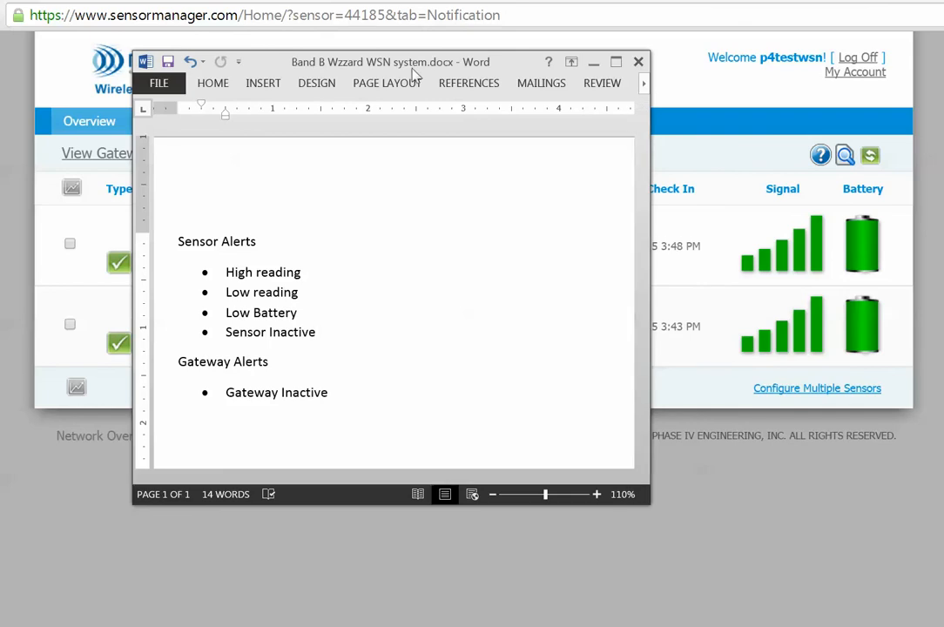
left_click_drag(376, 63, 25, 38)
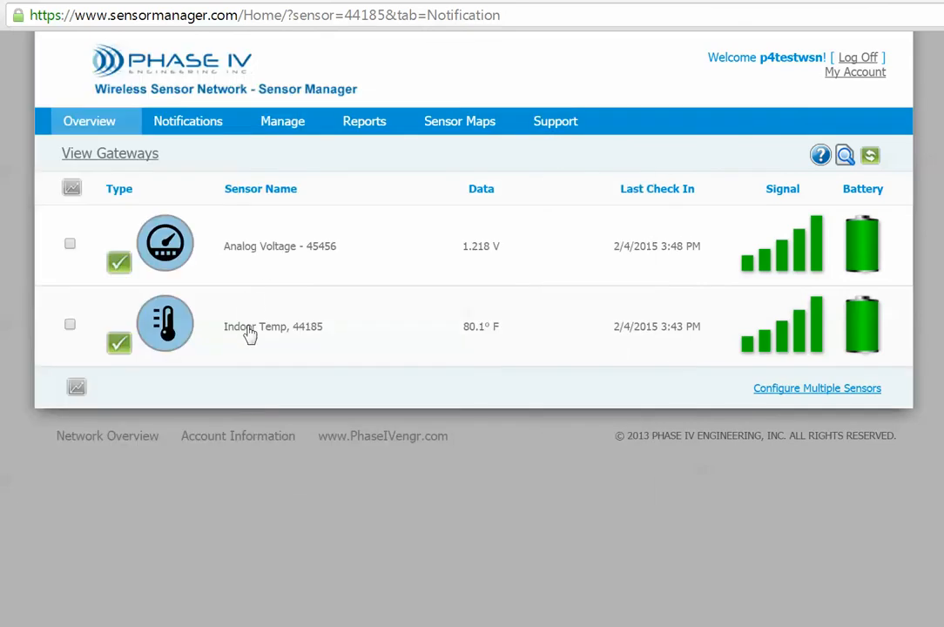
left_click(246, 329)
left_click(234, 465)
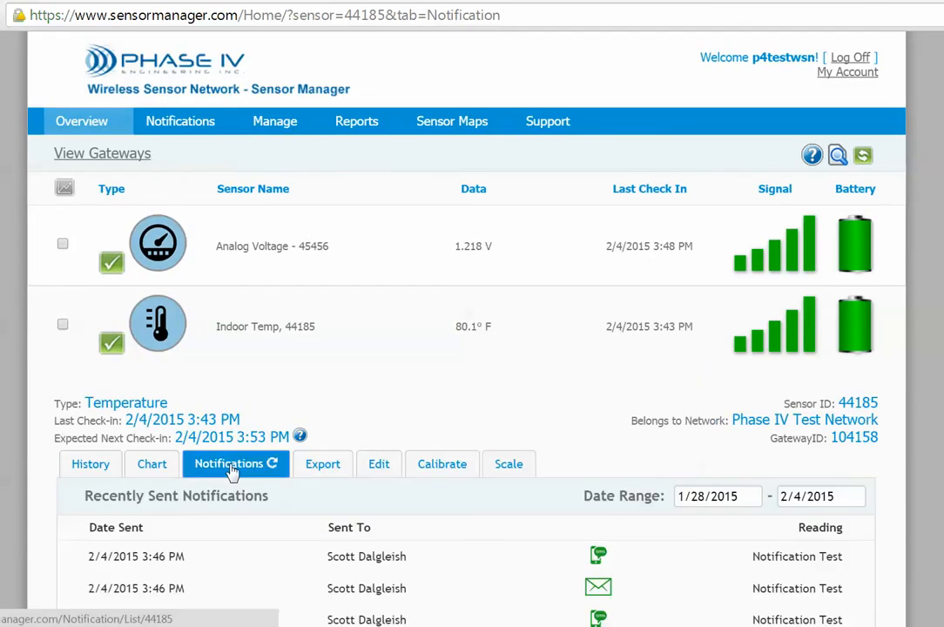
scroll(233, 465, "down", 1)
scroll(233, 465, "down", 4)
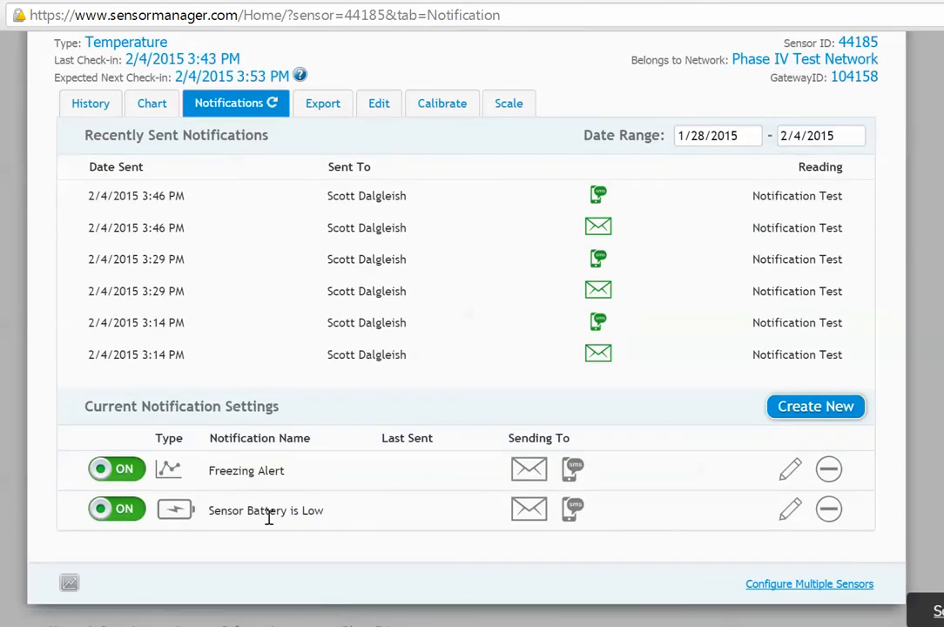
left_click(809, 415)
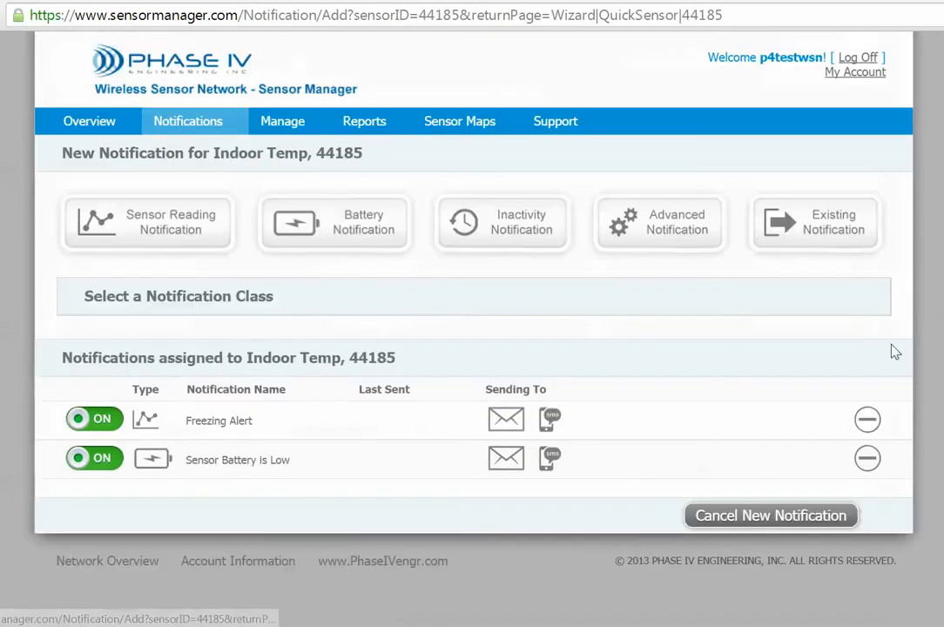
Choose an inactivity notification and name it "Sensor Inactive Alert - 30 minutes".
left_click(514, 238)
left_click(348, 358)
type("Sensor Inactive Alert - 30 minutes")
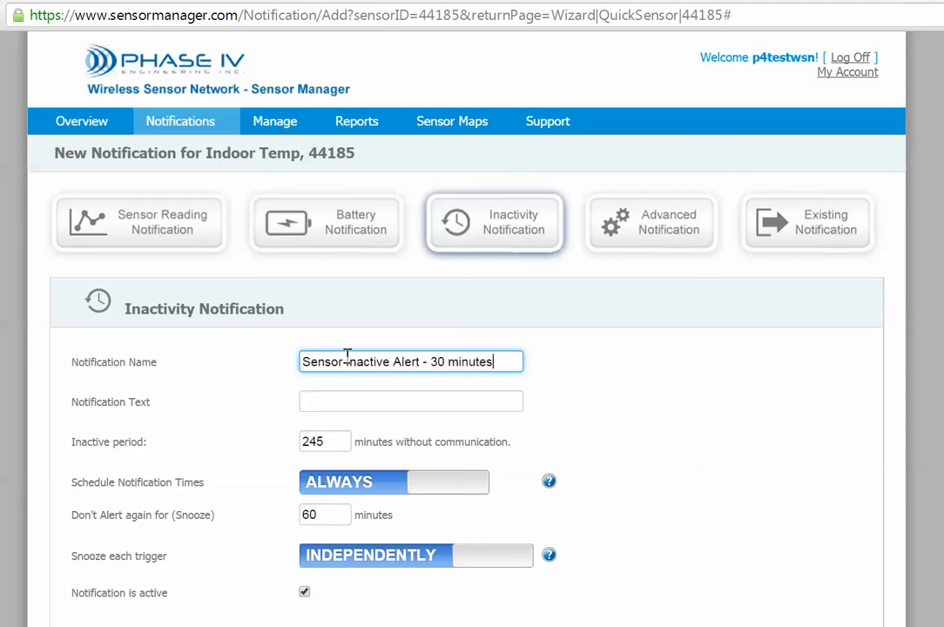
left_click(360, 398)
type("Sensor has not ")
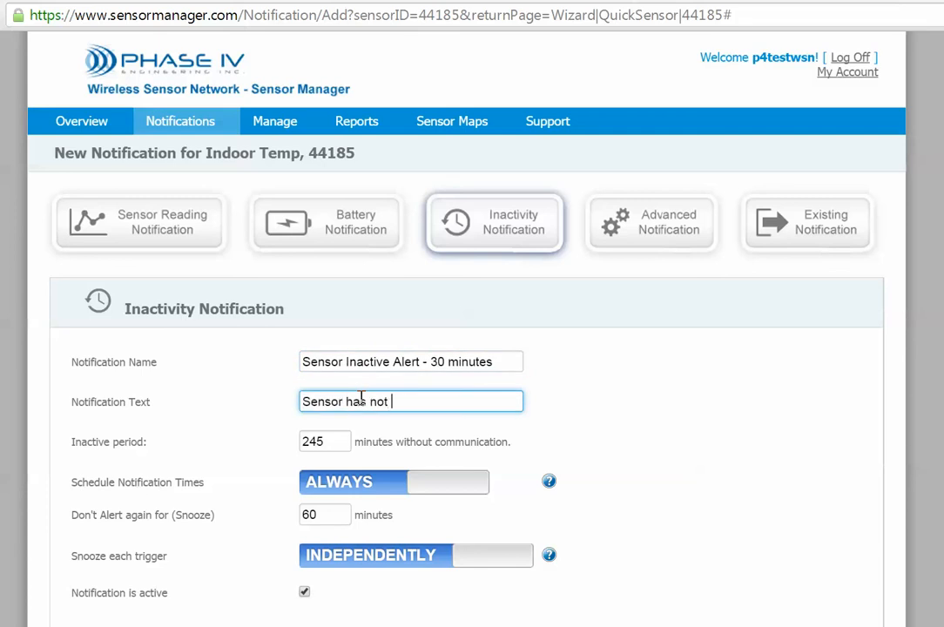
type("transmitted for las")
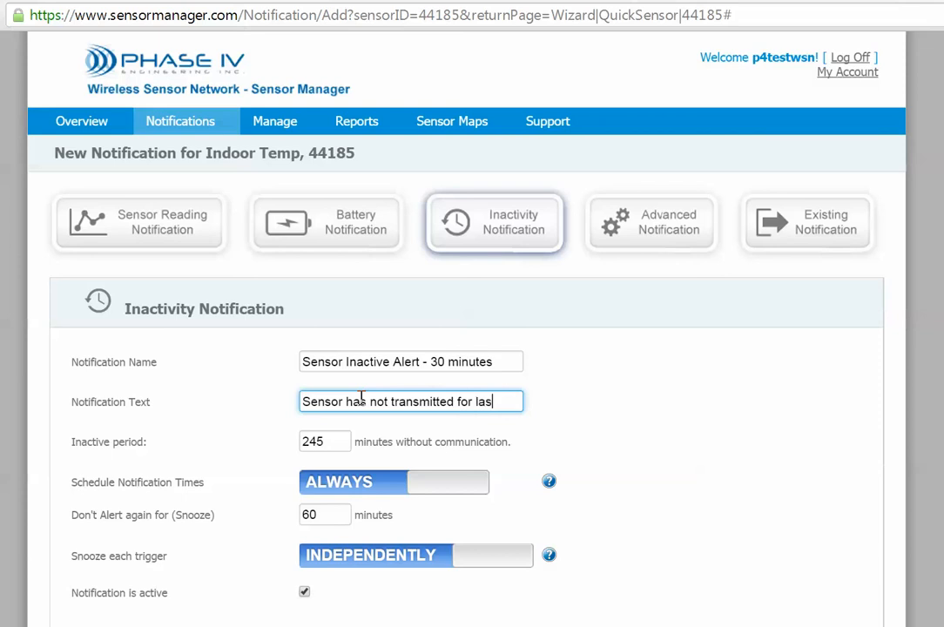
type("t 30 minutes.")
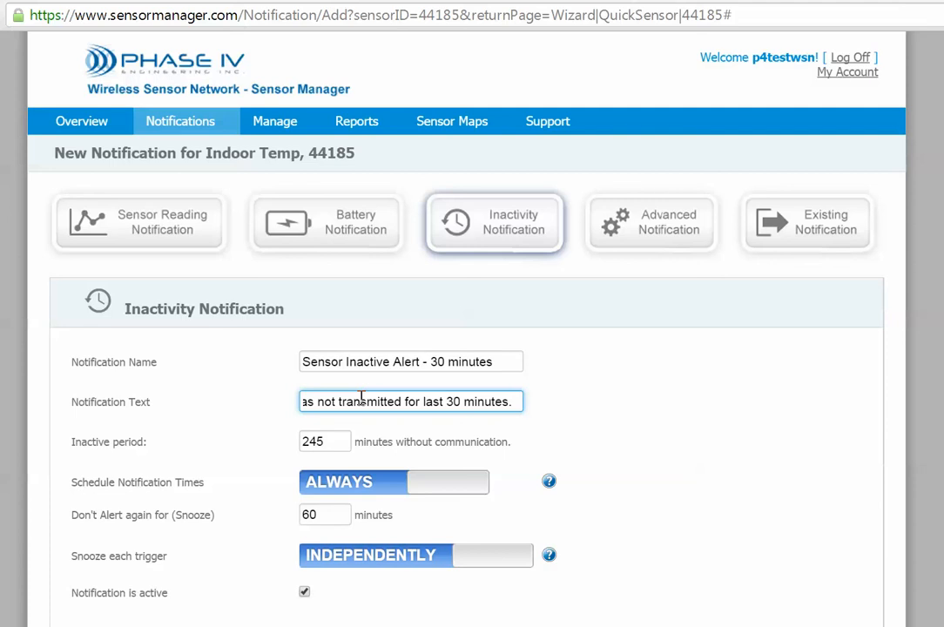
type("  See www.SensorManager.com ")
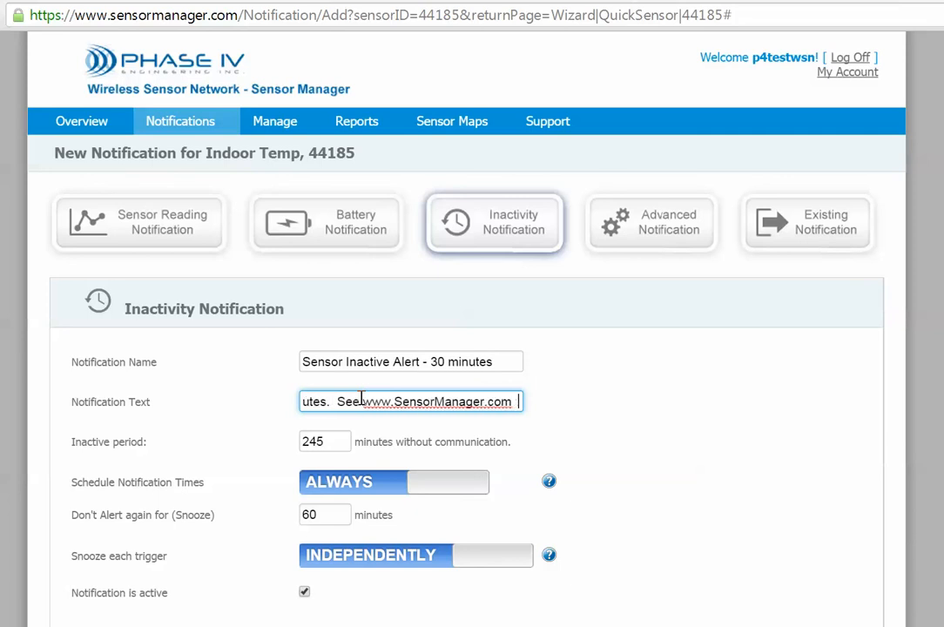
type(" Wil")
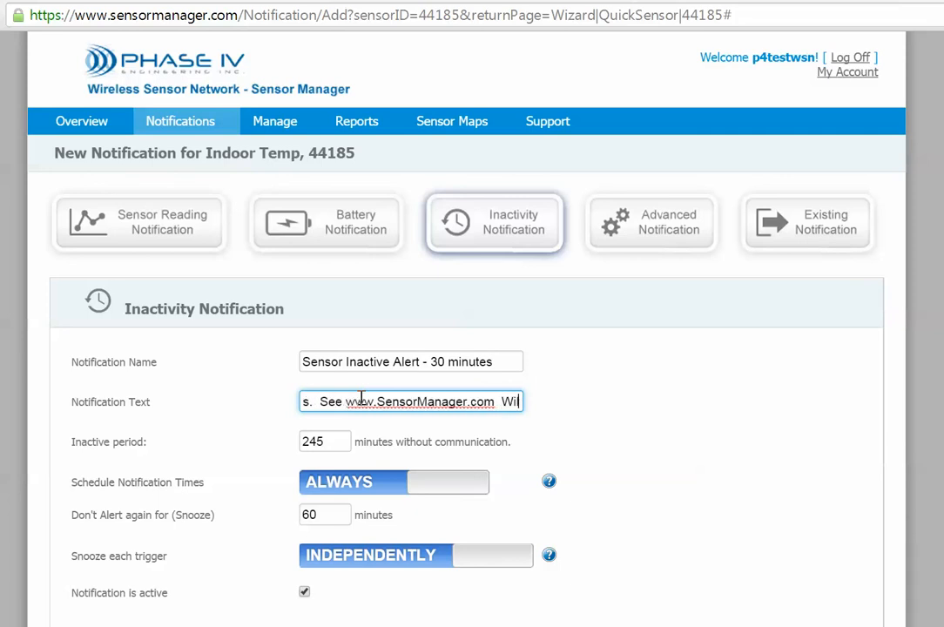
type("l check a")
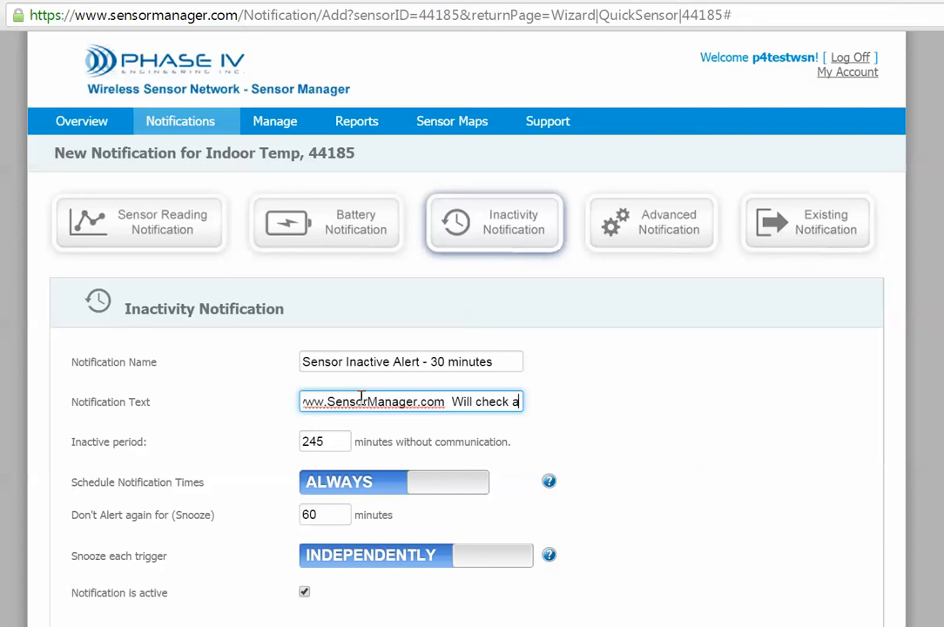
type("gain in 30 minutes.")
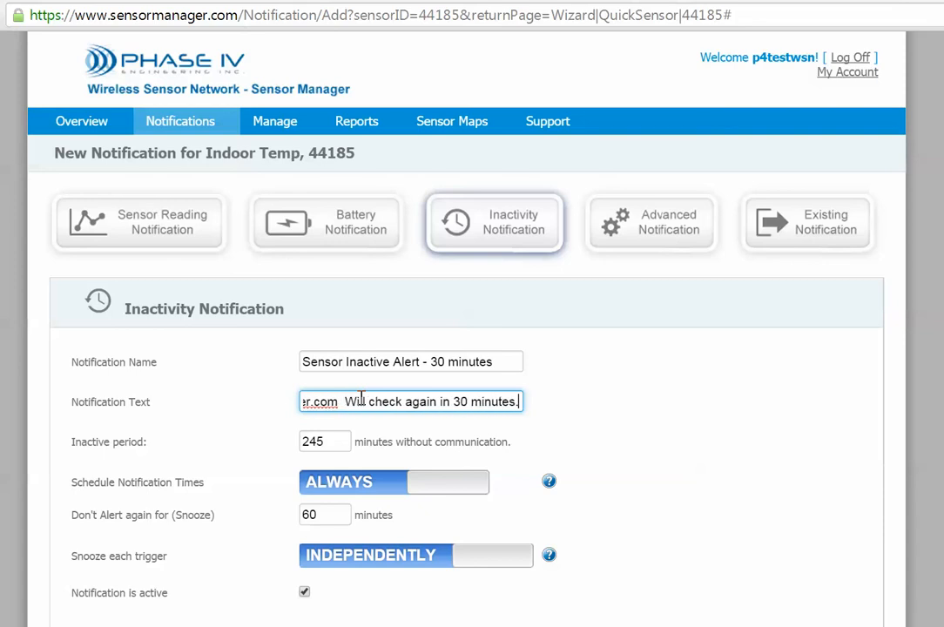
Set the inactive period to 30 minutes, replace the snooze period, and continue to the inactivity notification's recipients.
left_click_drag(328, 441, 280, 440)
type("30")
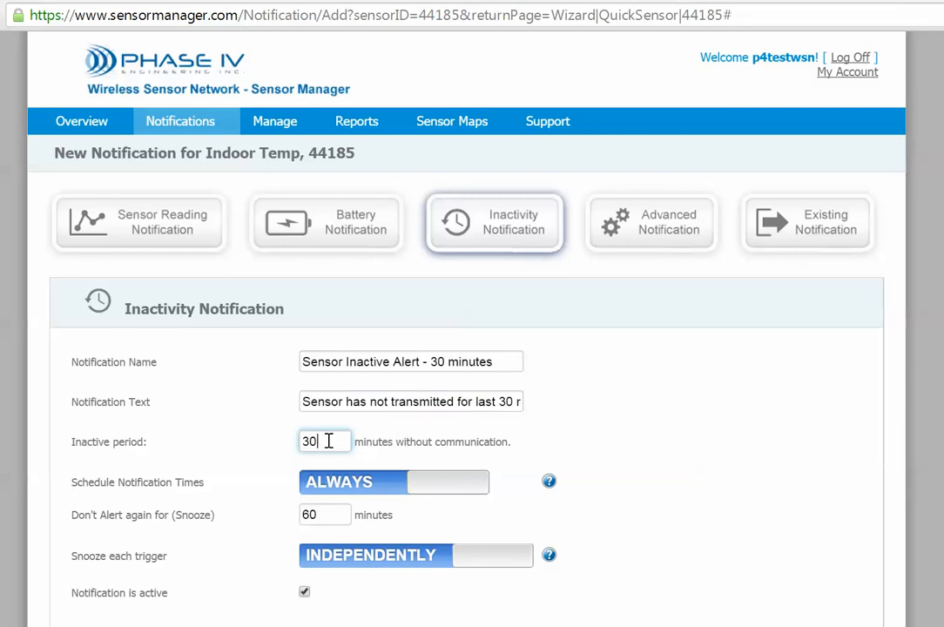
left_click_drag(330, 514, 290, 520)
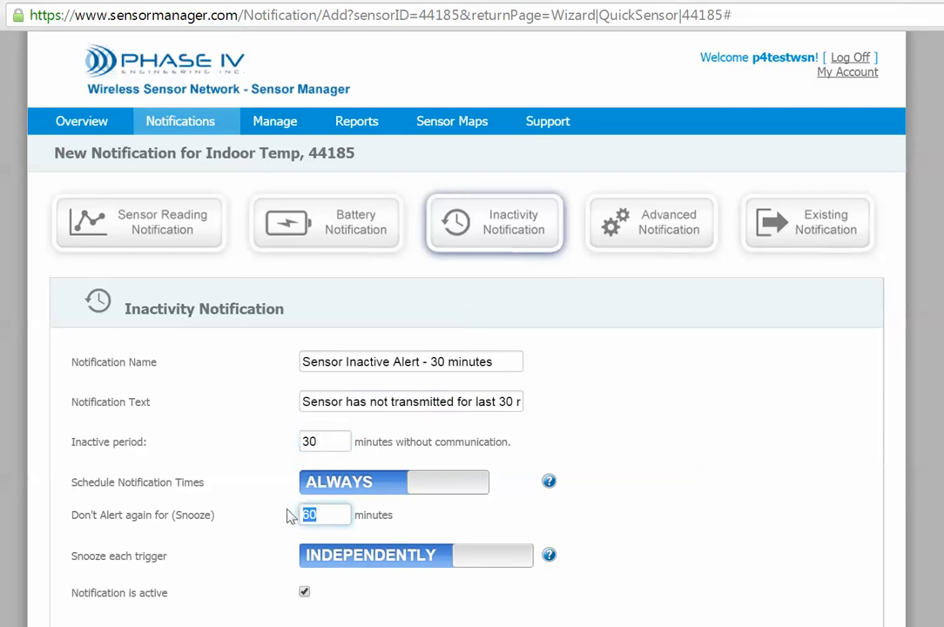
type("3")
scroll(472, 348, "down", 2)
left_click(794, 557)
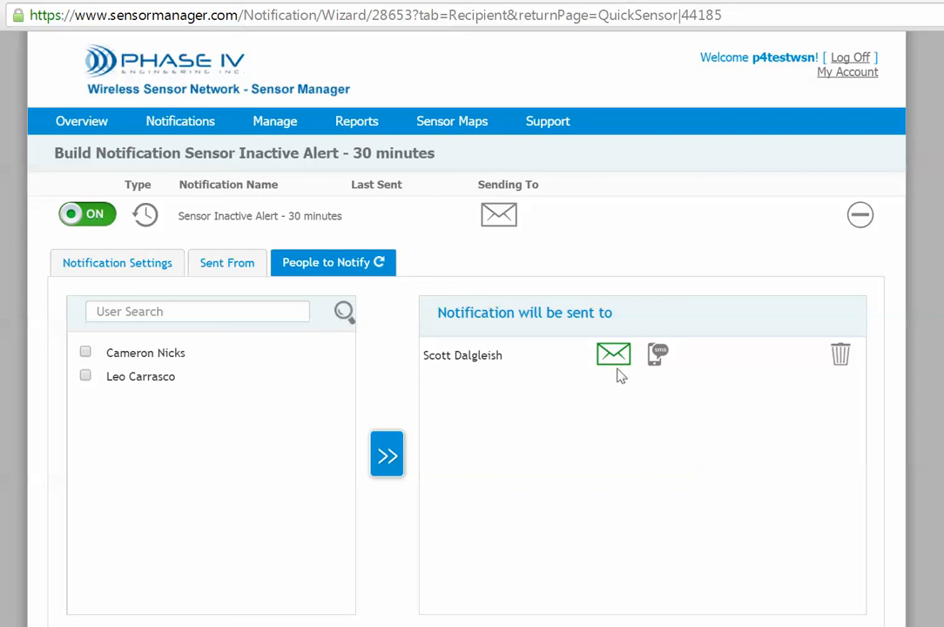
Enable SMS alongside e-mail for the existing recipient and finish the Sensor Inactive Alert notification.
left_click(656, 358)
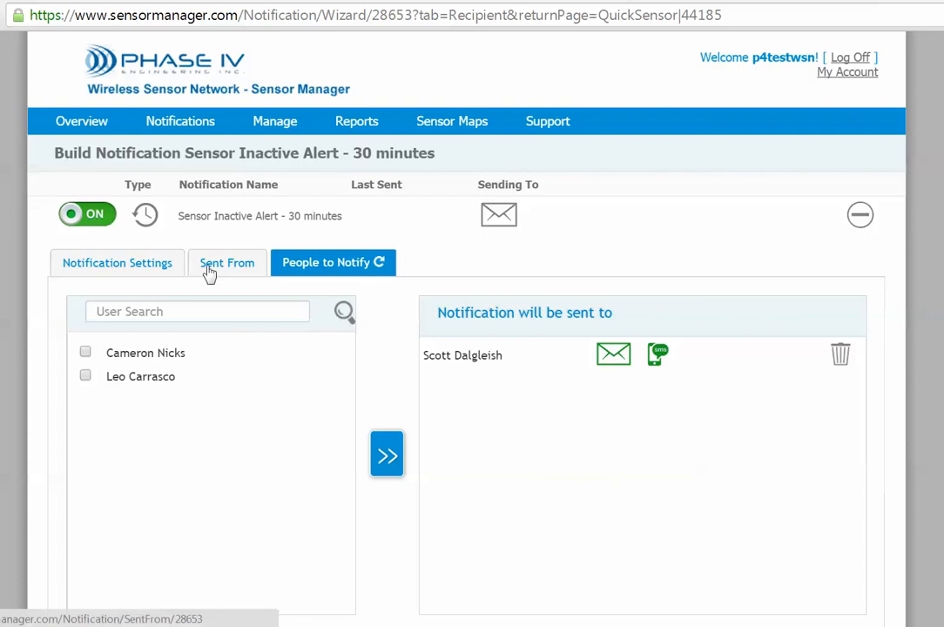
scroll(836, 365, "down", 3)
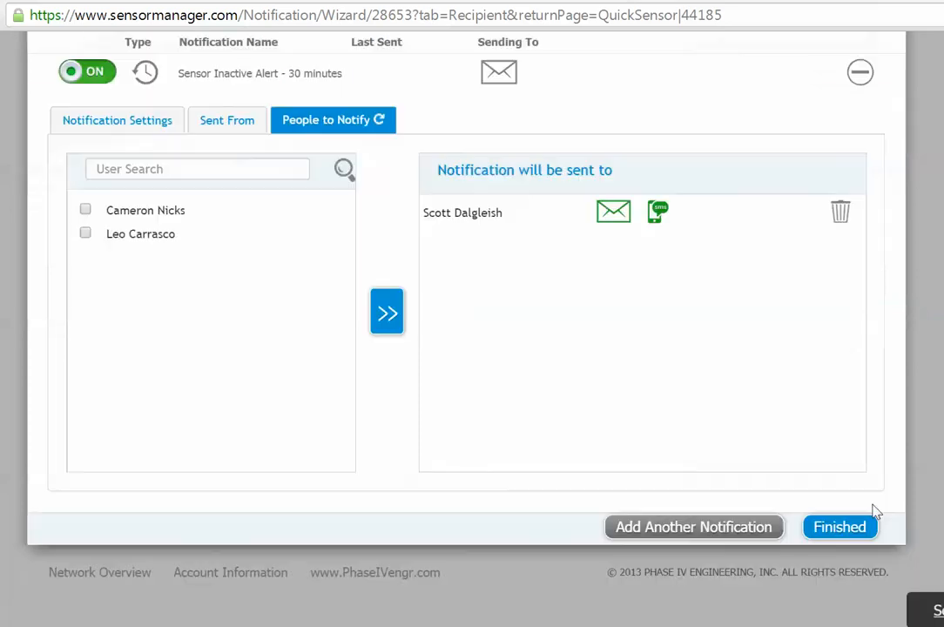
left_click(839, 529)
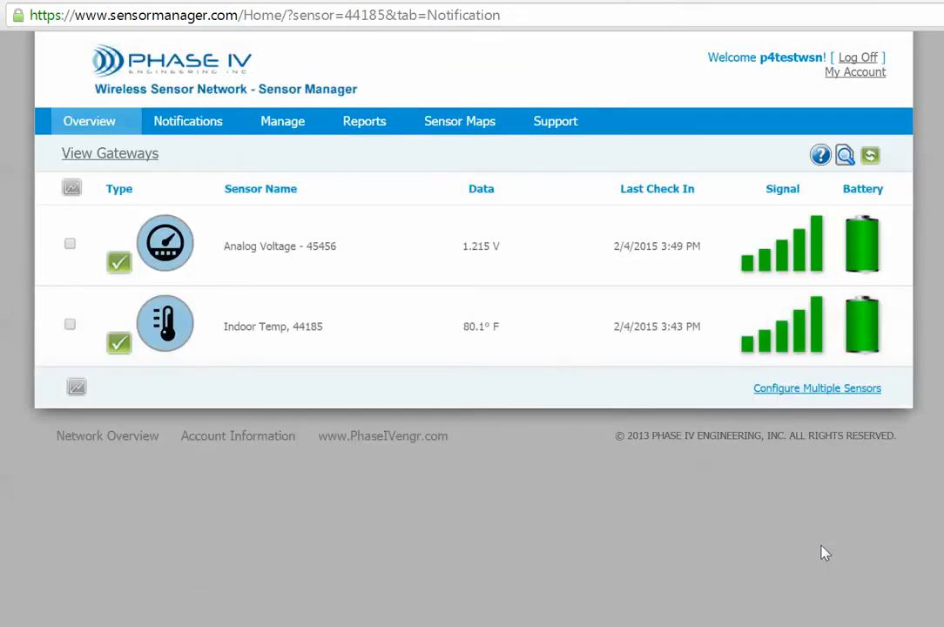
Review the current notification settings of the Indoor Temp sensor and open the Analog Voltage - 45456 sensor's details.
left_click(280, 329)
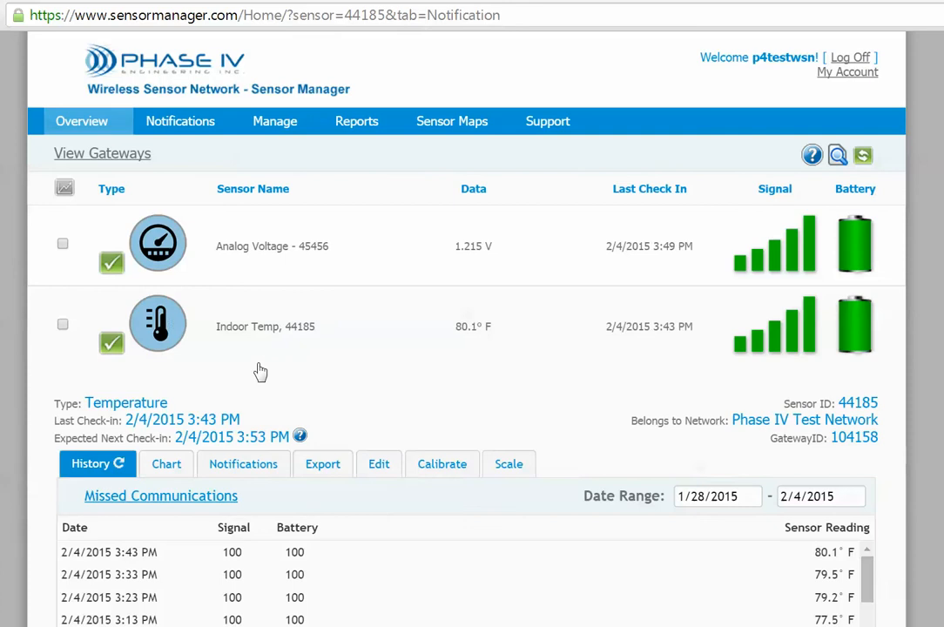
left_click(251, 470)
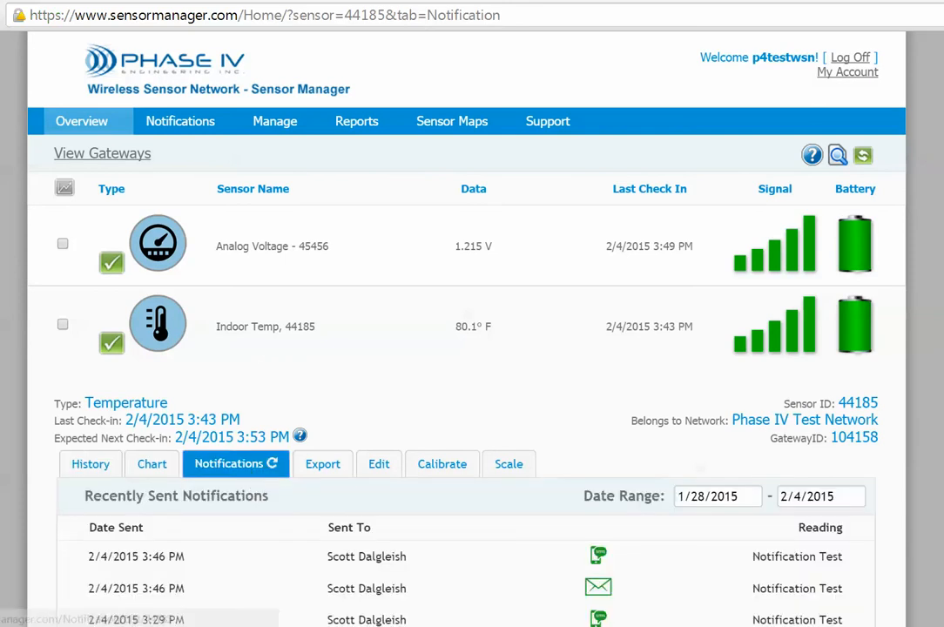
scroll(470, 348, "down", 5)
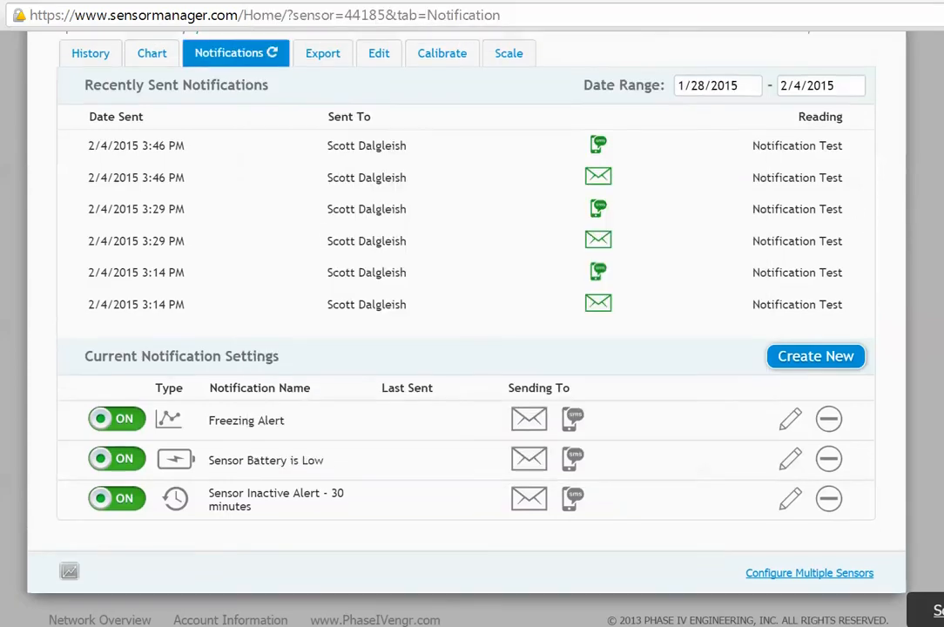
scroll(401, 522, "up", 2)
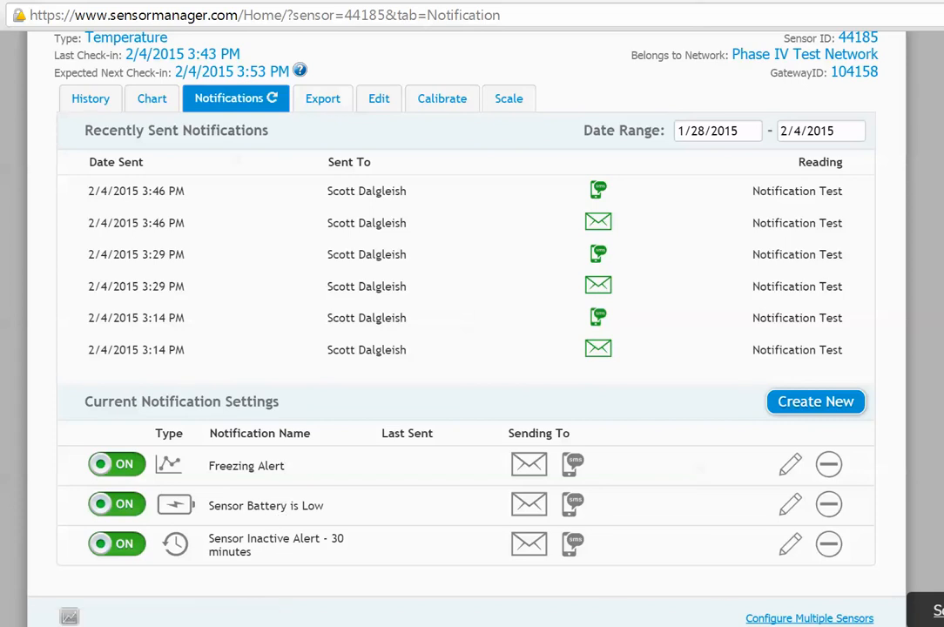
scroll(263, 434, "up", 2)
scroll(542, 331, "up", 2)
left_click(261, 251)
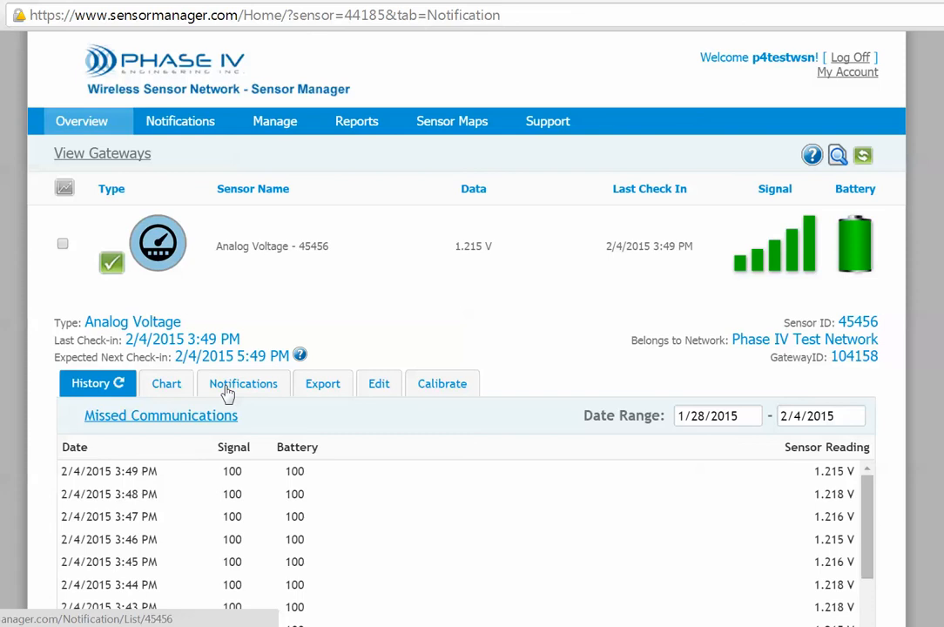
Go to the gateways and start a new inactivity notification for Ethernet_Gateway_3.0 - 104158.
left_click(131, 156)
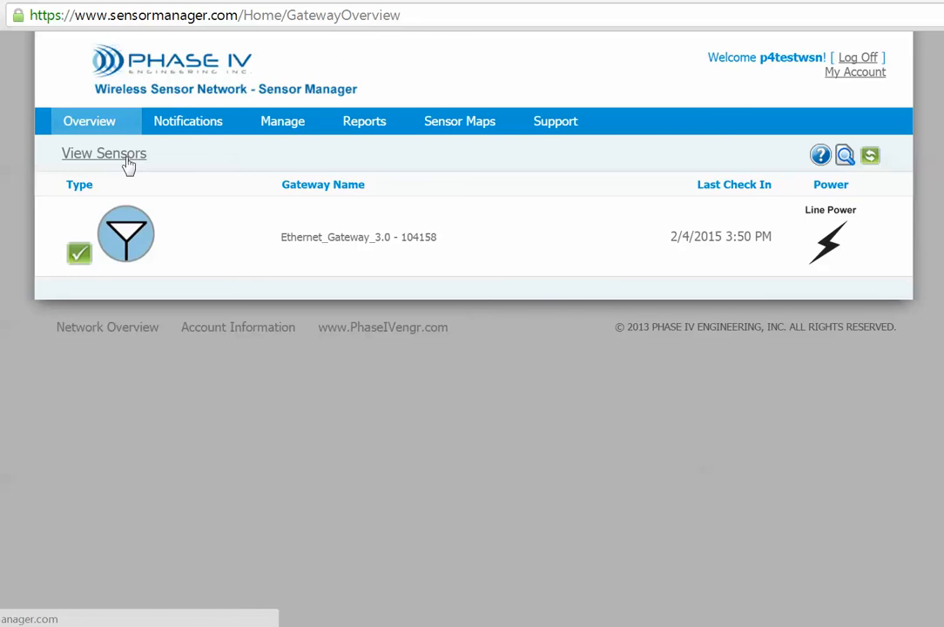
left_click(294, 247)
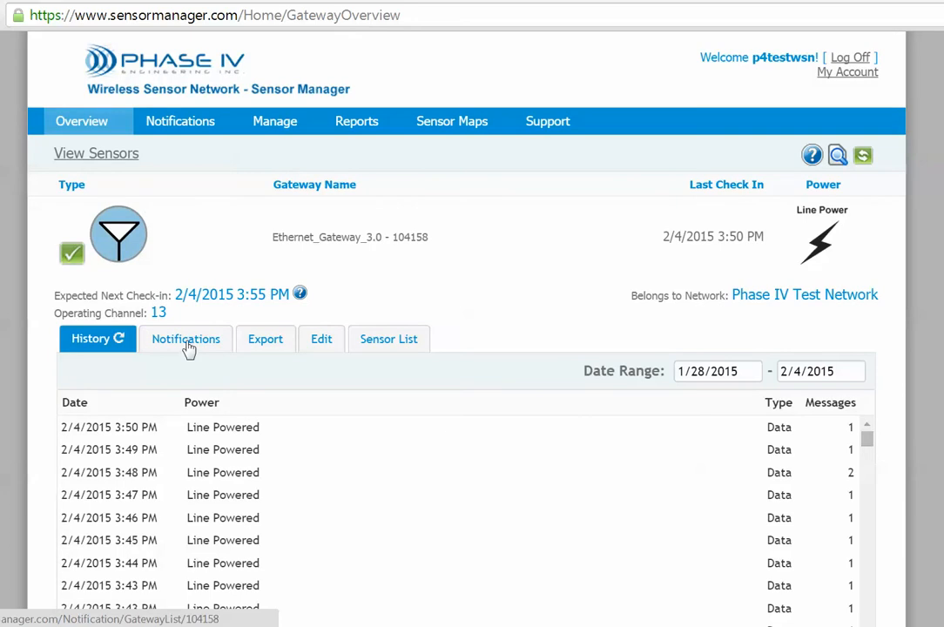
left_click(187, 344)
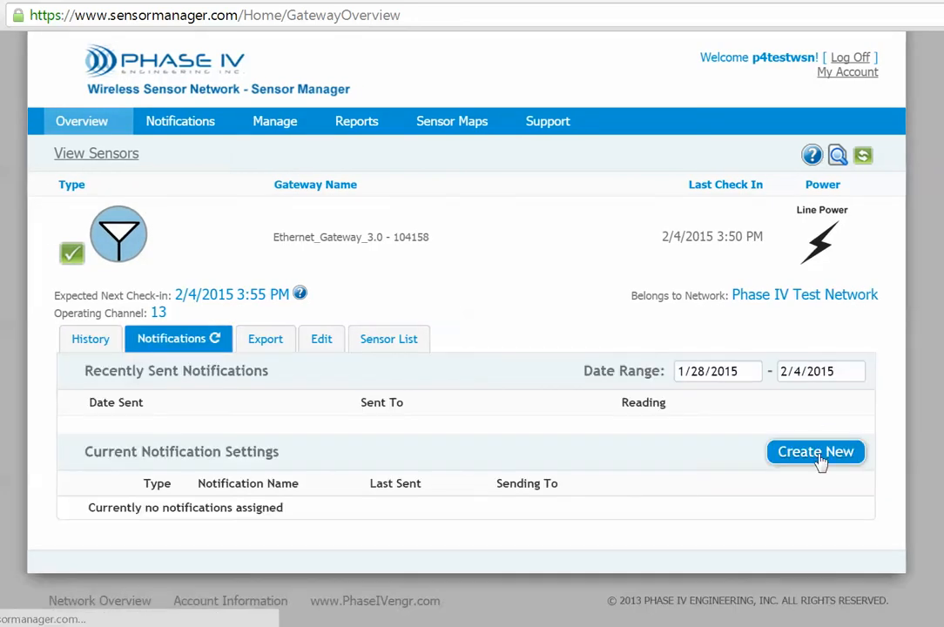
left_click(816, 451)
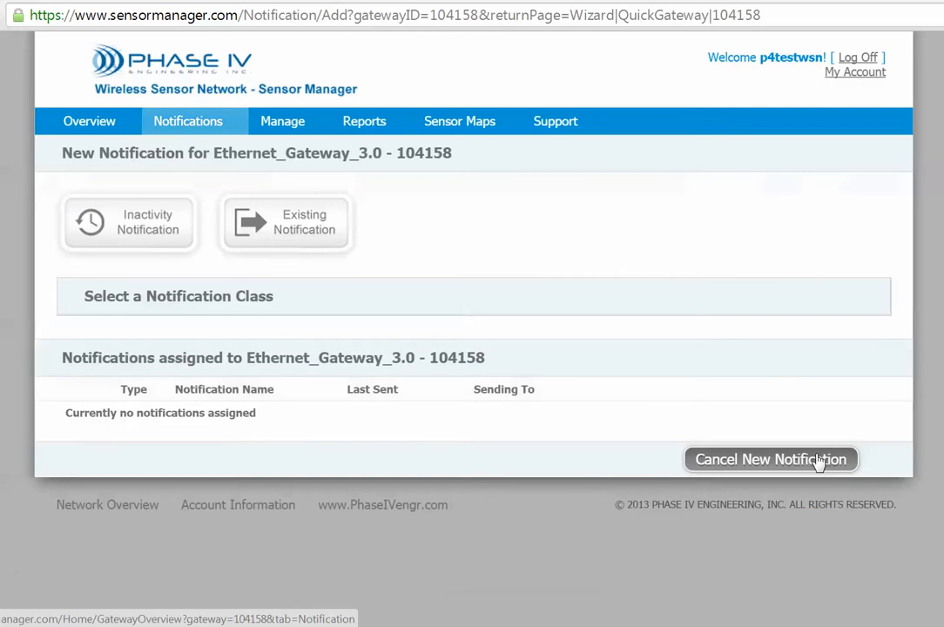
left_click(131, 235)
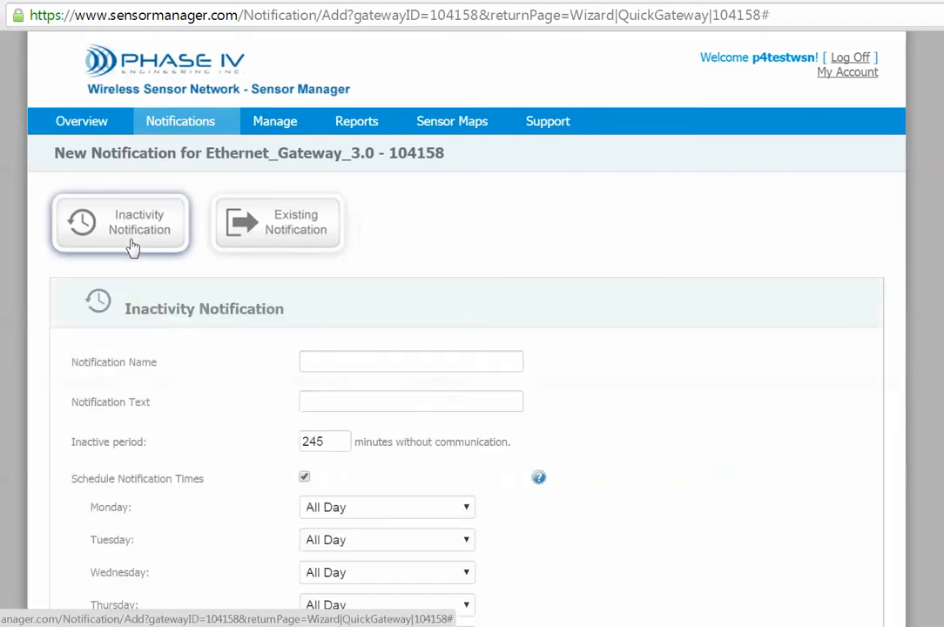
Name the gateway's inactivity notification "Gateway Inactive last 30 minintes".
left_click(320, 361)
type("GA")
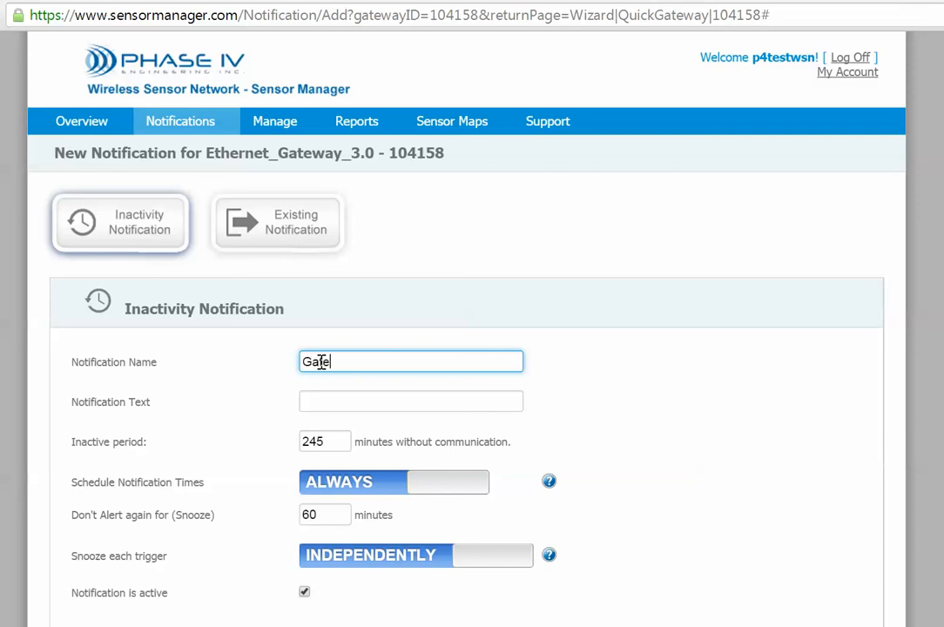
type("teway Inactive")
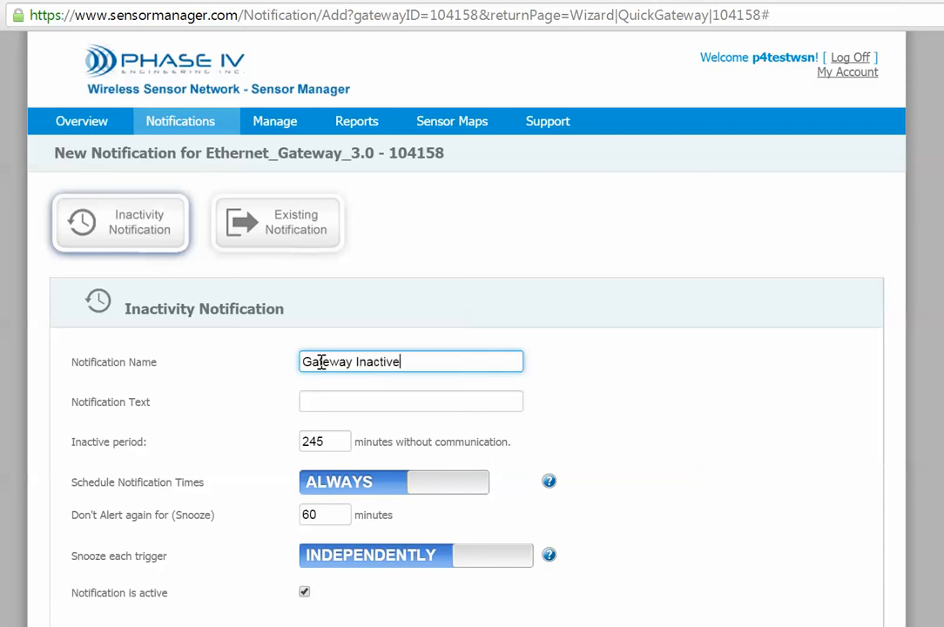
type(" last 30 minintes")
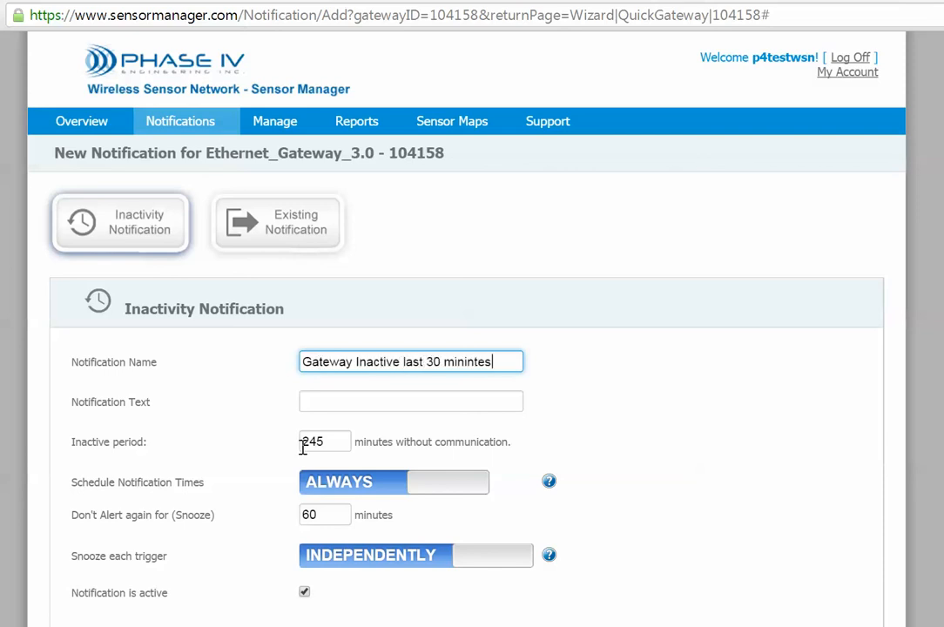
left_click(348, 400)
type("No trans")
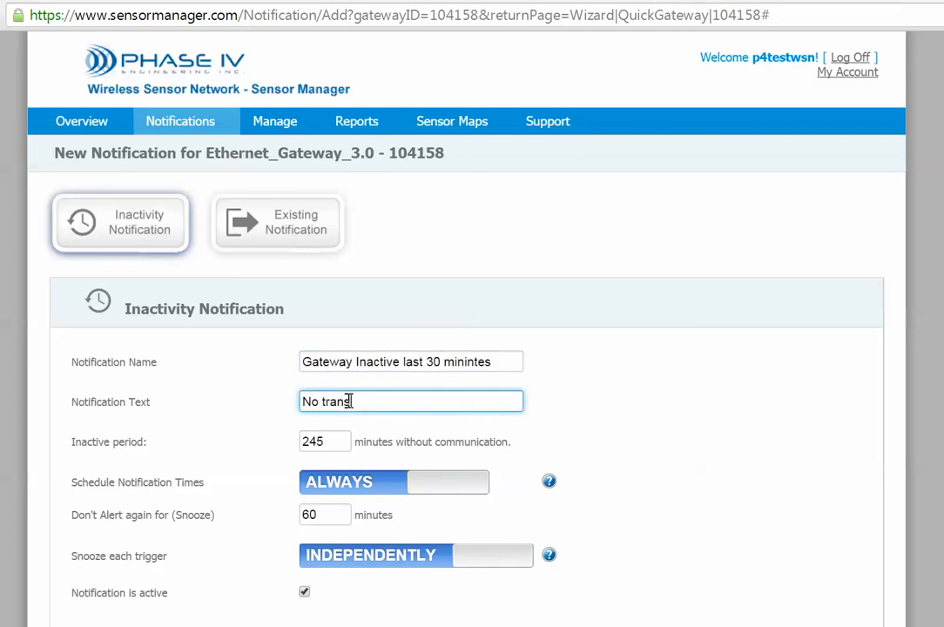
type("missions from gateway for last")
key("BackSpace")
type("st ")
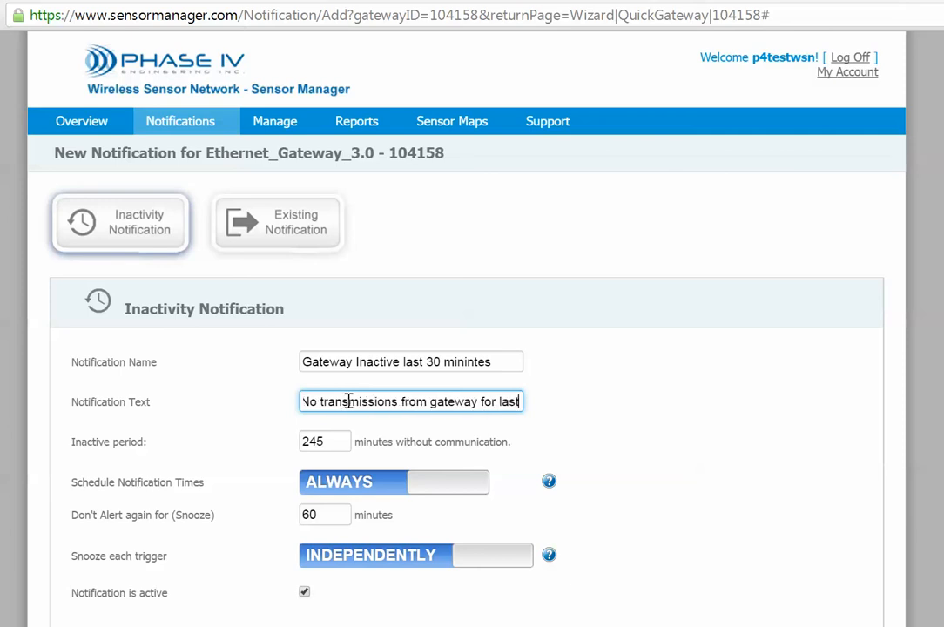
type("30 mi")
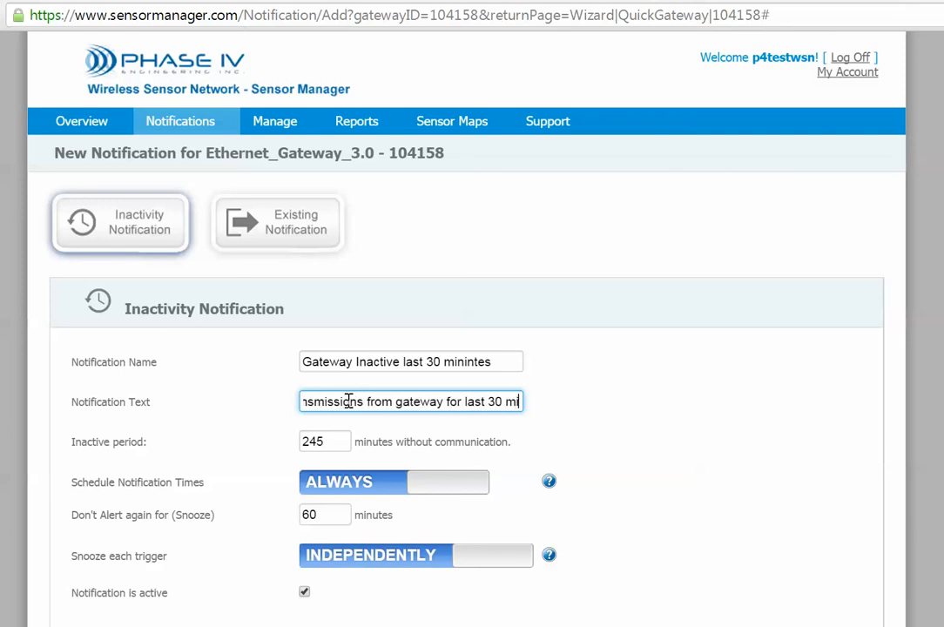
type("nutes.  See")
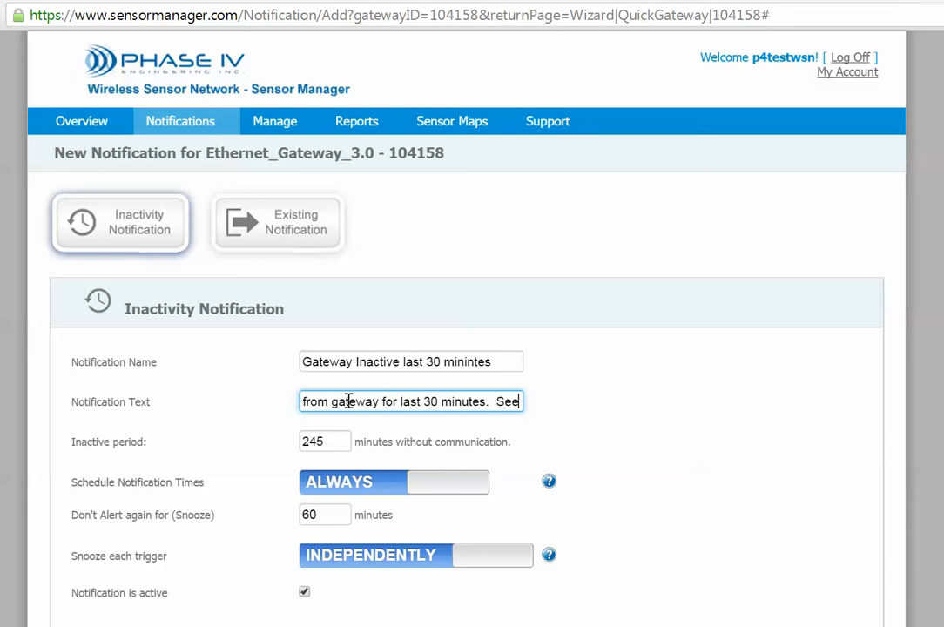
type(" www.Sens")
key("BackSpace")
type("SensorManager.com")
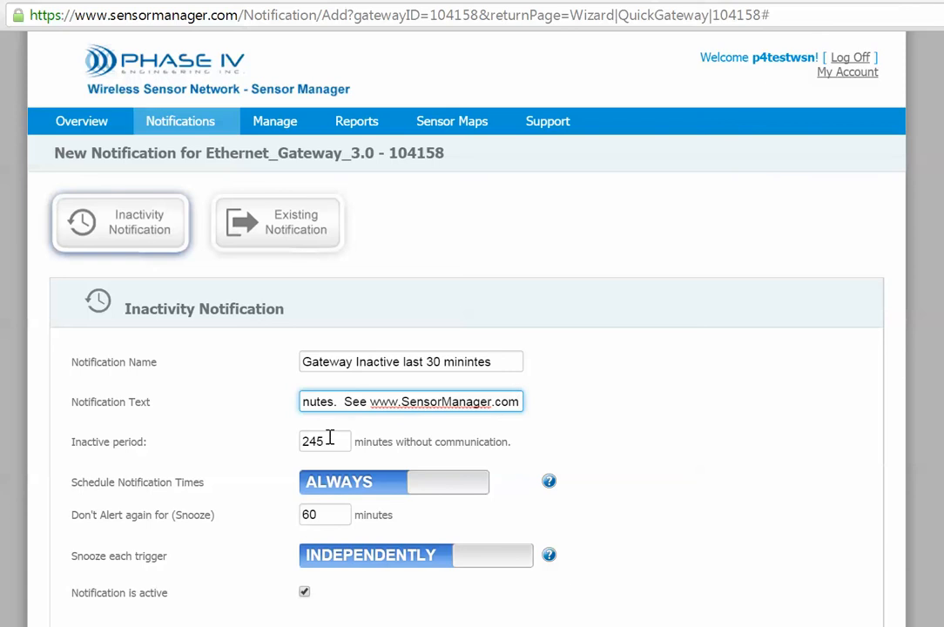
Set the inactive period and the snooze time to 30 minutes each and continue to the recipients.
key("Tab")
type("30")
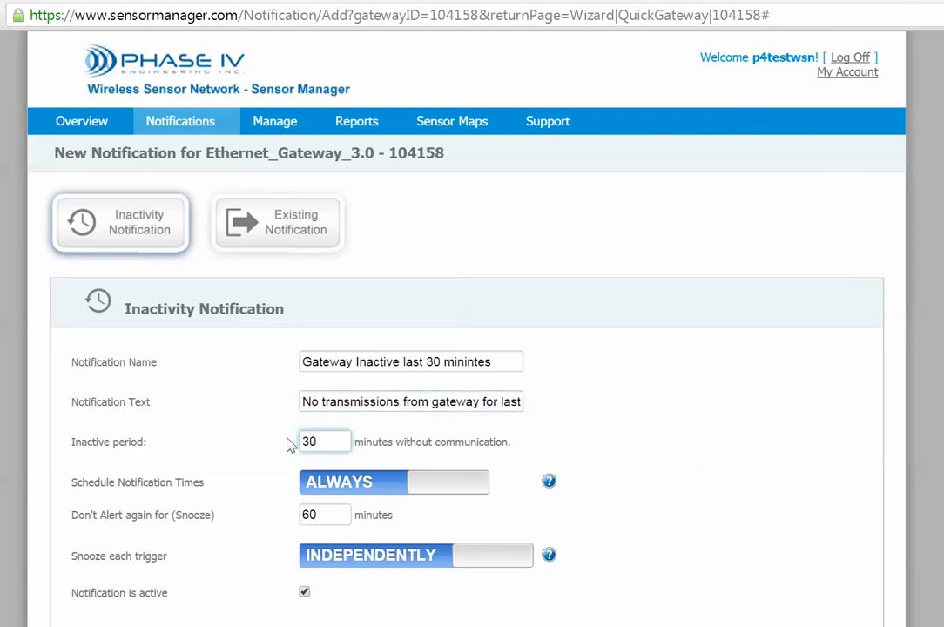
left_click_drag(319, 515, 293, 515)
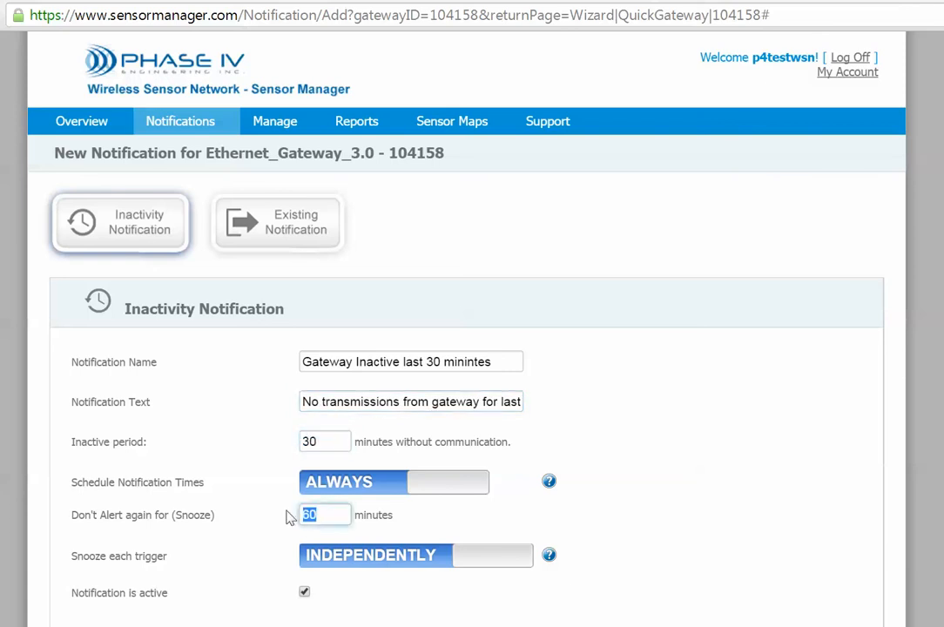
type("30")
scroll(470, 348, "down", 2)
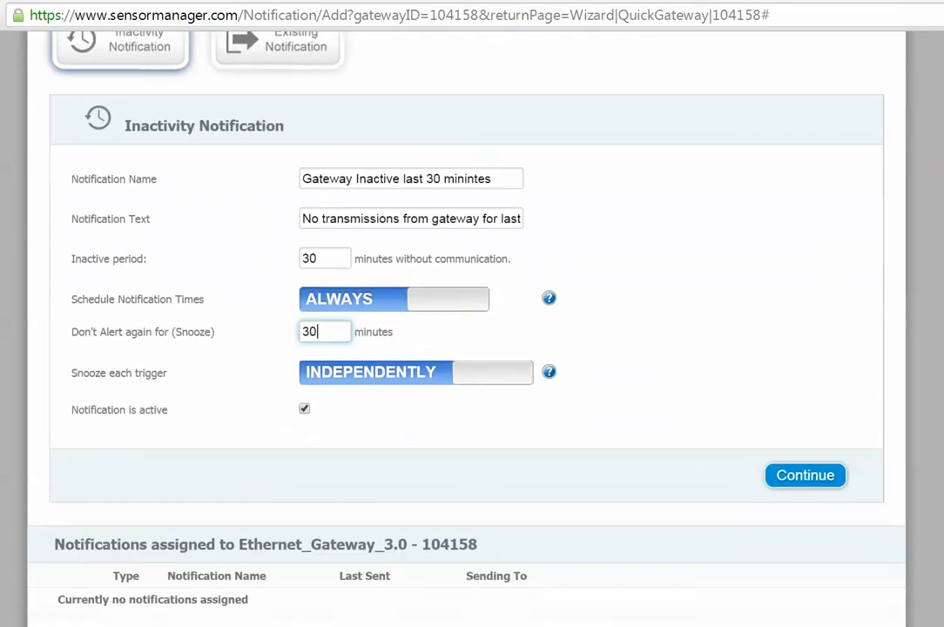
left_click(823, 471)
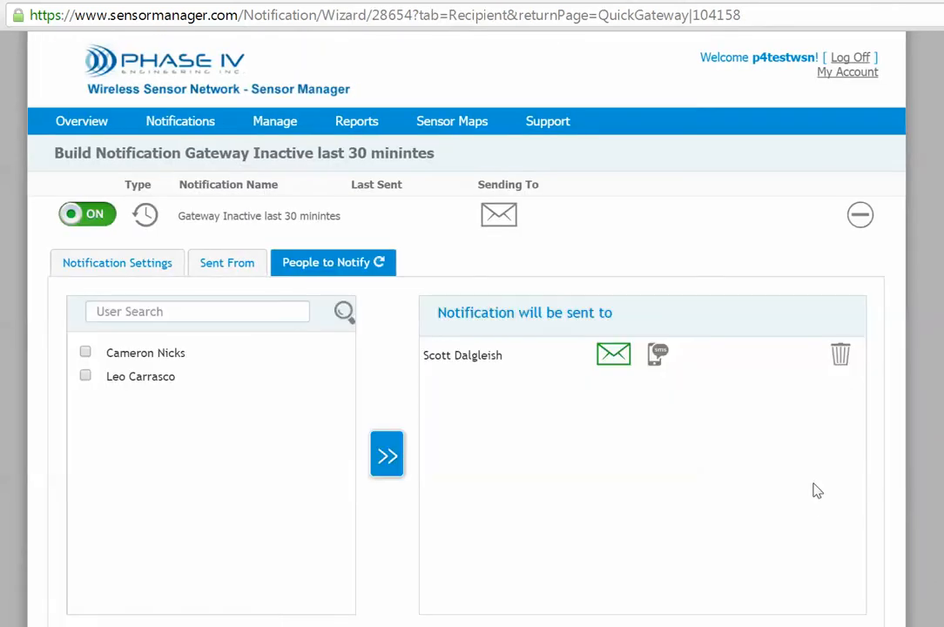
Enable SMS alongside e-mail for the existing recipient, review the triggering sensors and gateways, and finish the gateway notification.
left_click(656, 356)
left_click(225, 266)
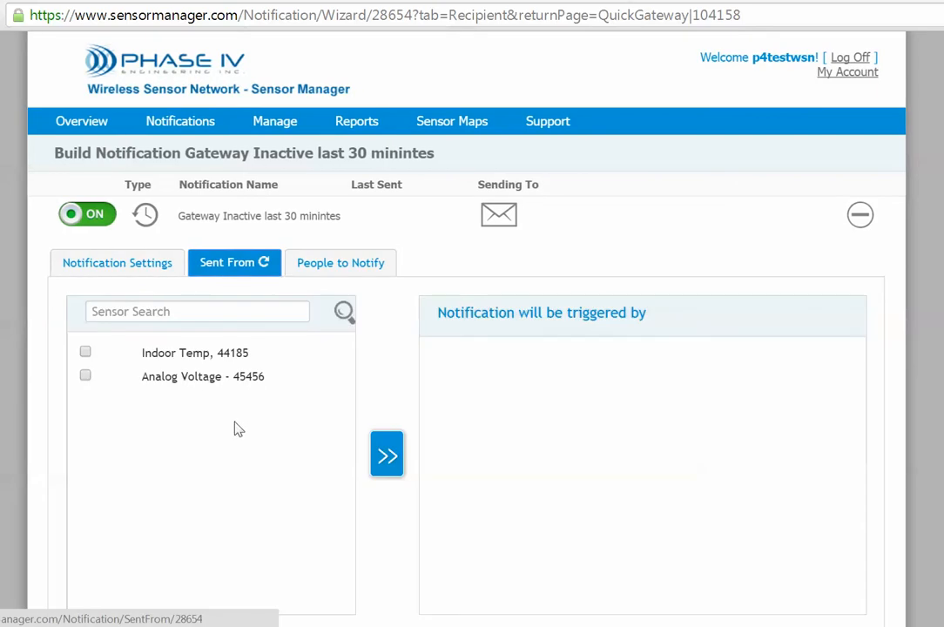
scroll(661, 383, "down", 4)
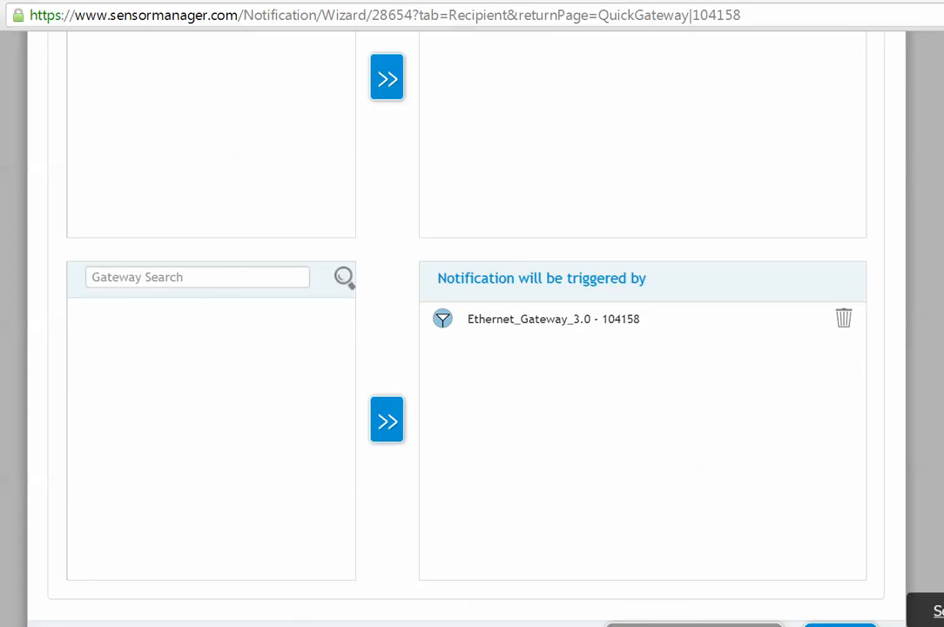
scroll(620, 364, "up", 4)
scroll(470, 348, "up", 1)
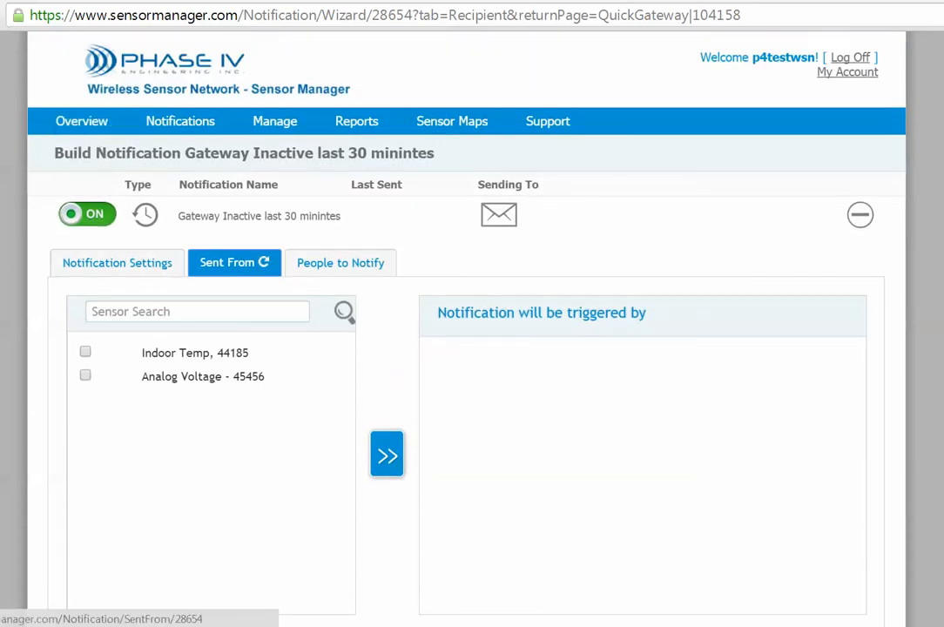
scroll(609, 348, "down", 6)
left_click(839, 528)
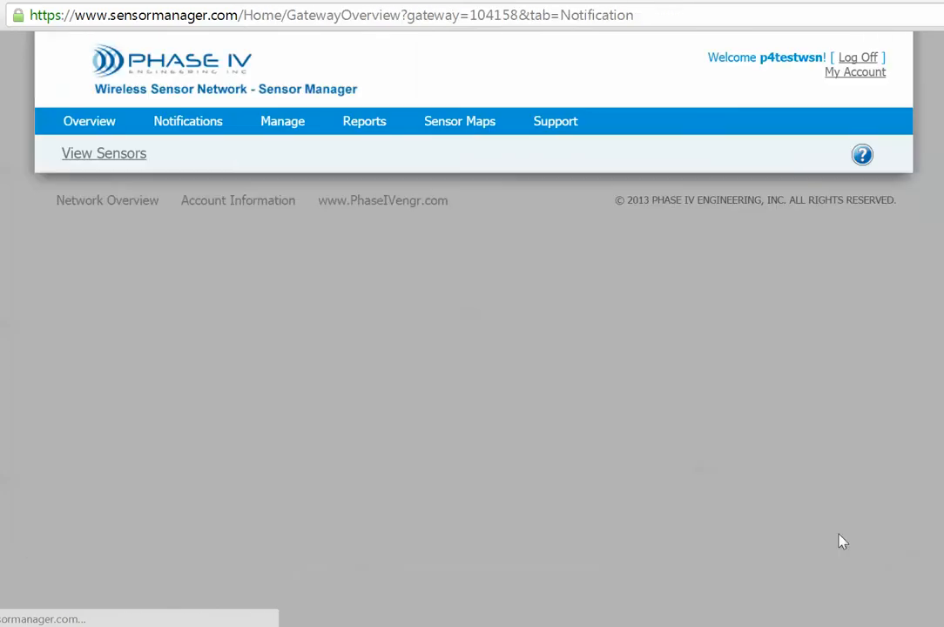
Open the gateway inactivity notification's settings from the gateway's notification list, send a test of it and dismiss the test result.
scroll(522, 531, "down", 1)
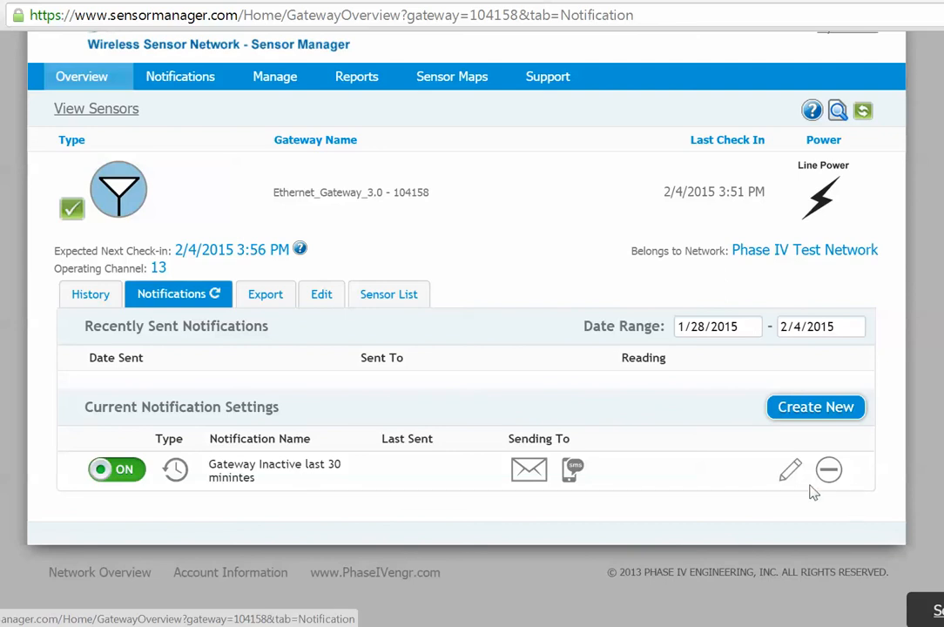
left_click(790, 474)
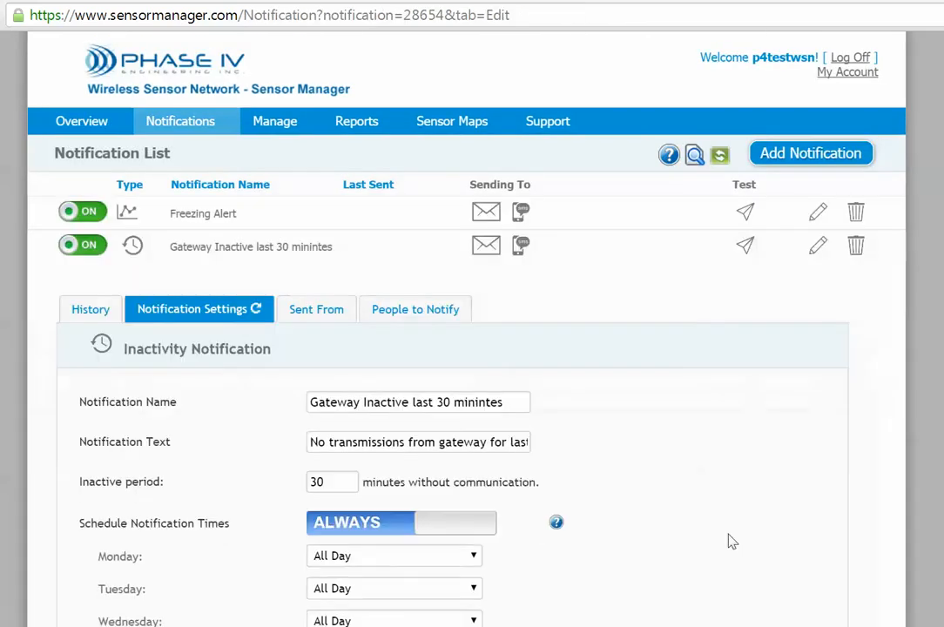
scroll(467, 329, "up", 1)
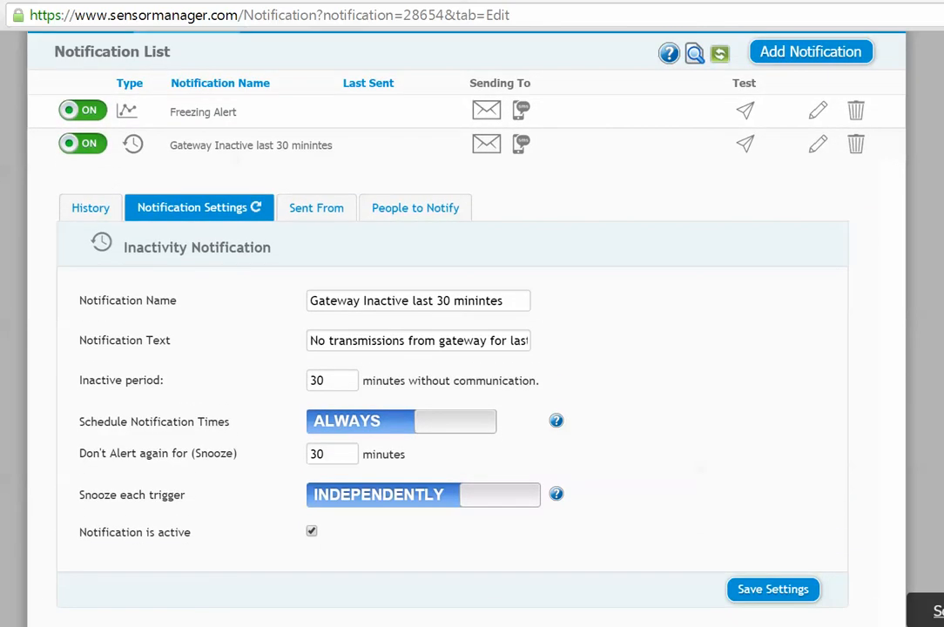
left_click(745, 148)
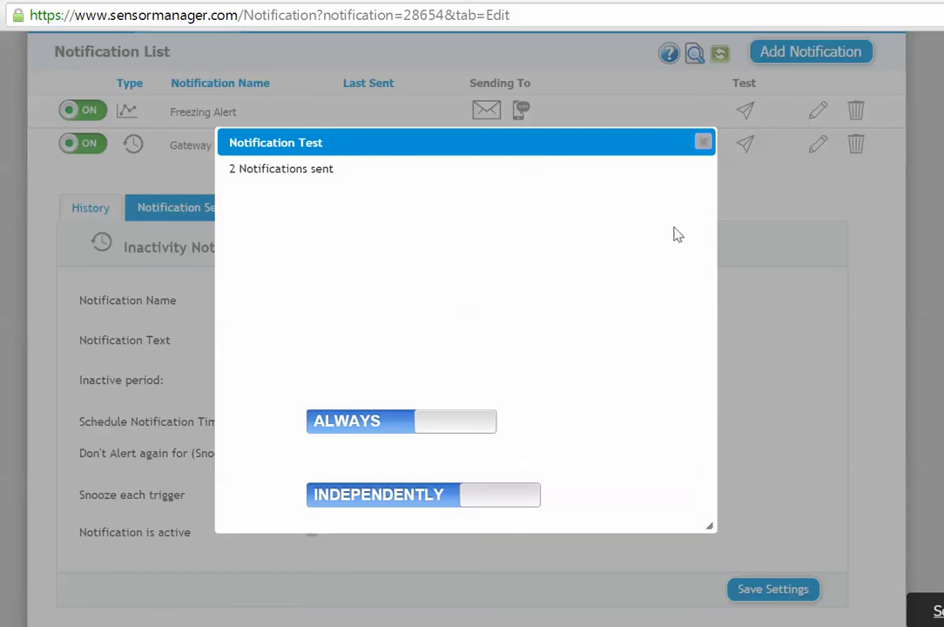
left_click(702, 142)
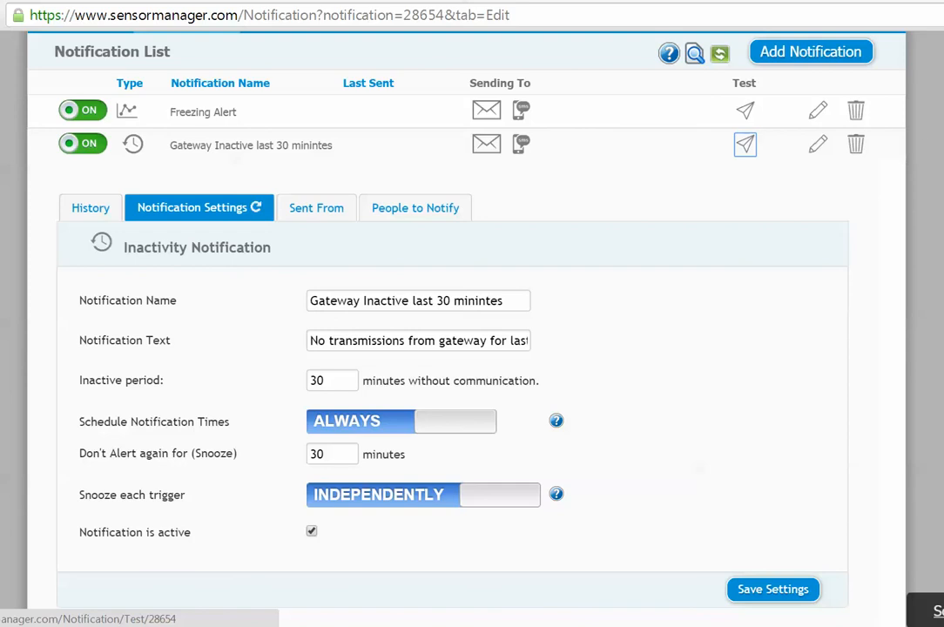
Return to the network overview and switch from the sensors to the gateways.
scroll(574, 348, "up", 2)
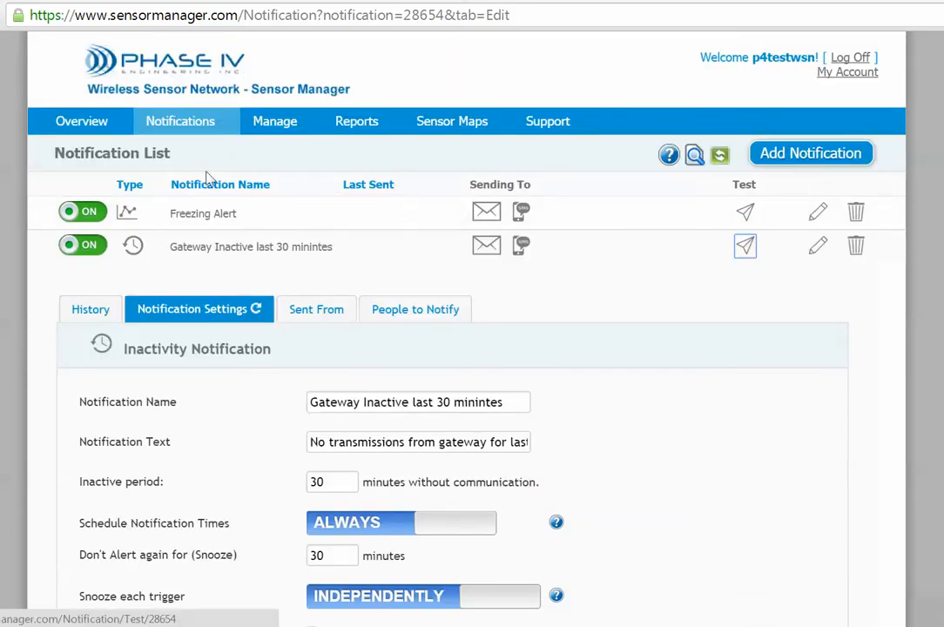
left_click(87, 121)
left_click(110, 154)
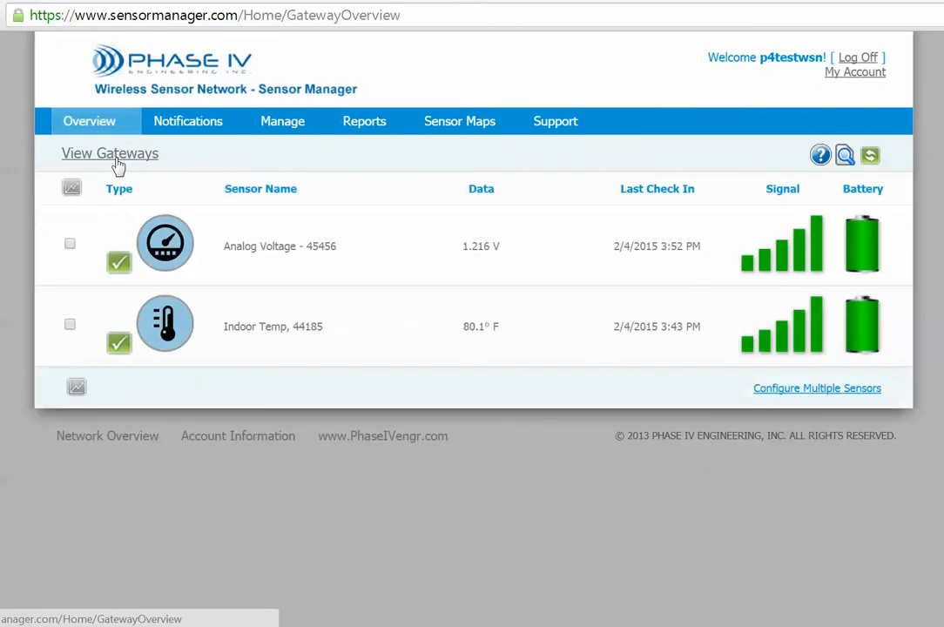